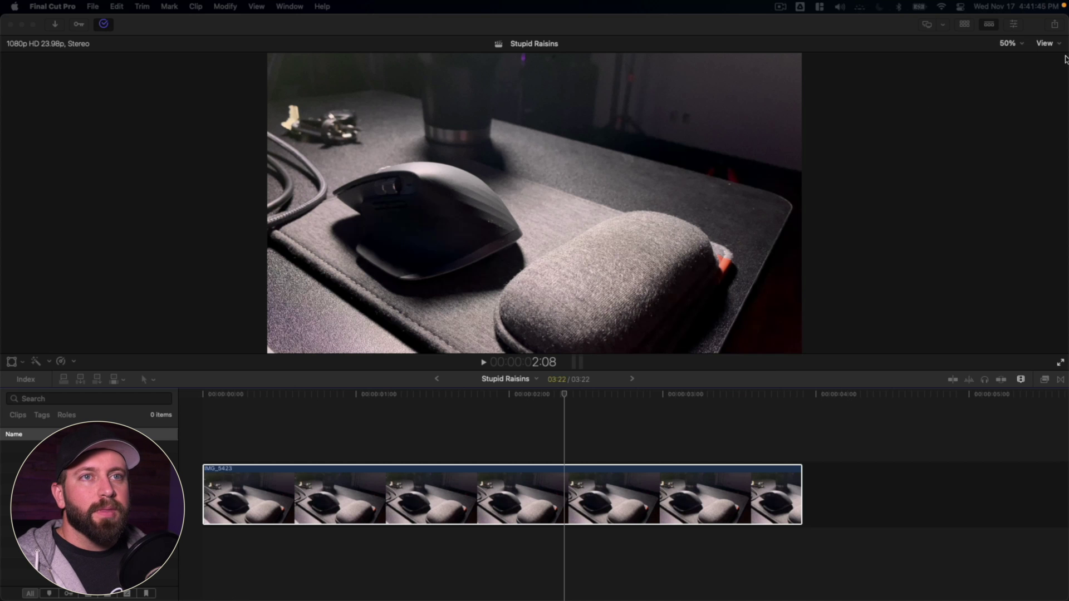
Step: Zoom the viewer from 50% to 200% to inspect the desk clip's grain
left_click(1020, 48)
Step: Return the viewer to 50% and add a neutral Color Wheels correction to IMG_5423
left_click(1022, 97)
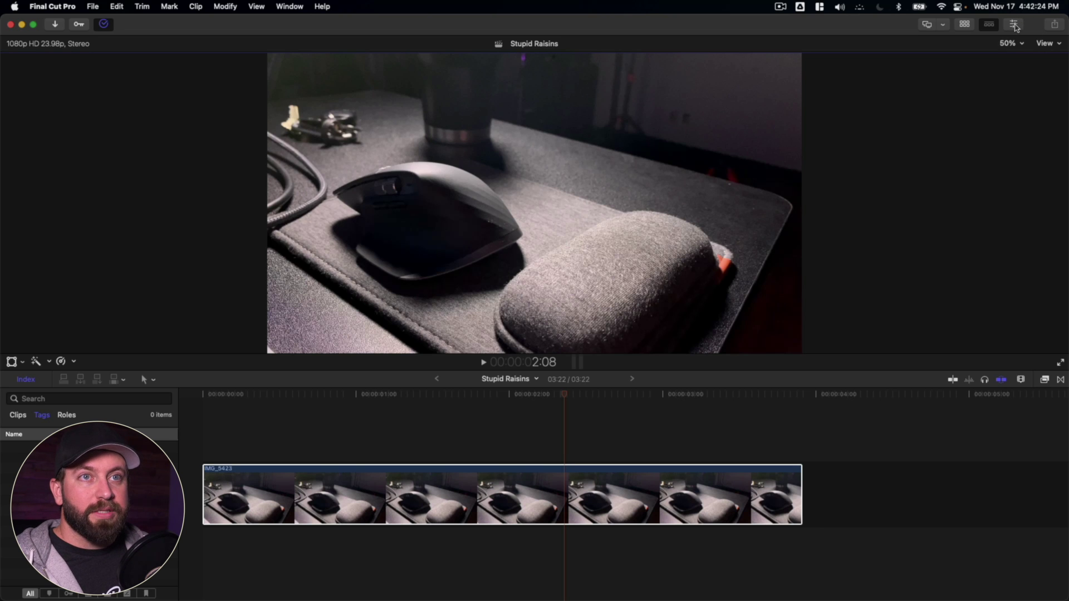
left_click(1014, 25)
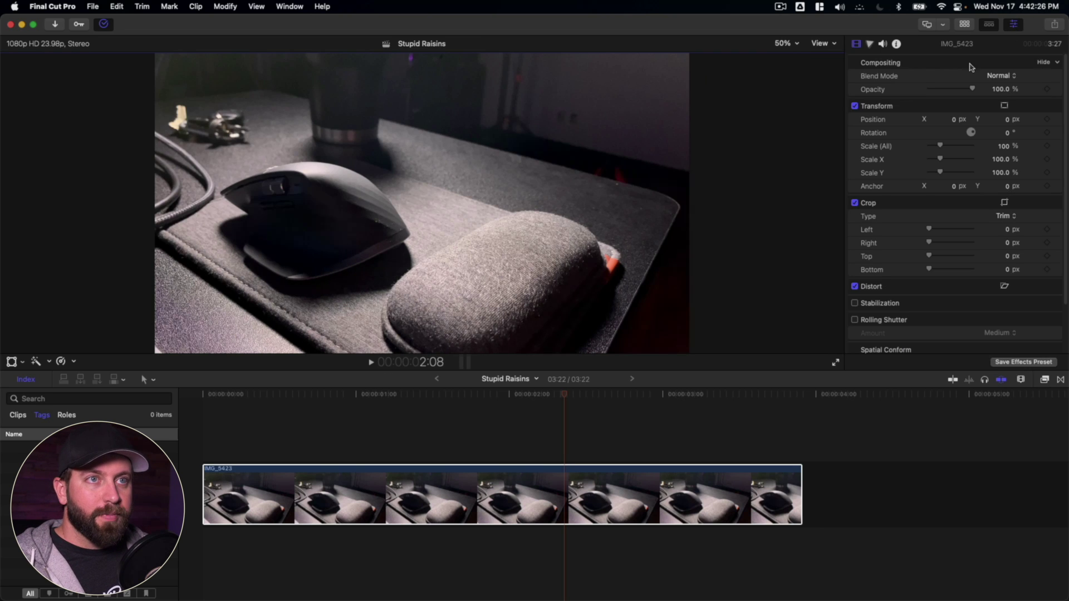
left_click(869, 44)
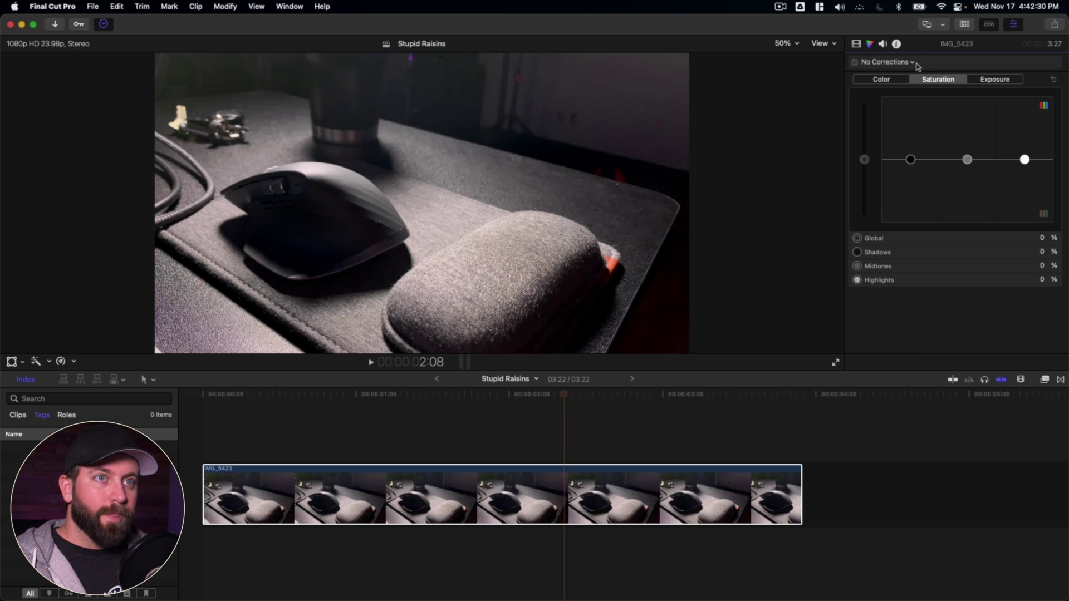
left_click(916, 63)
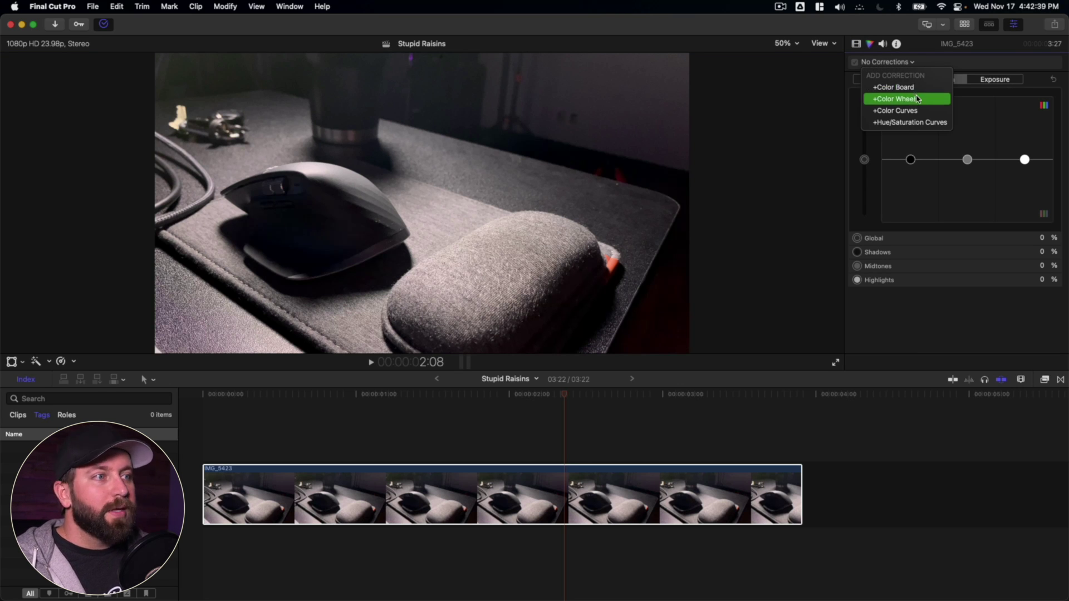
left_click(913, 99)
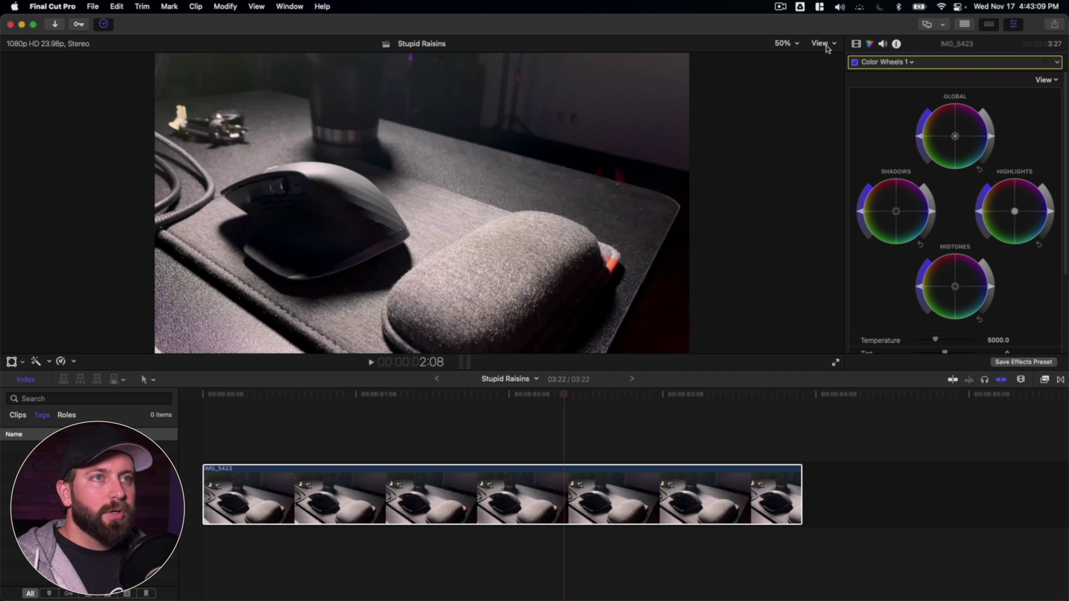
left_click(822, 44)
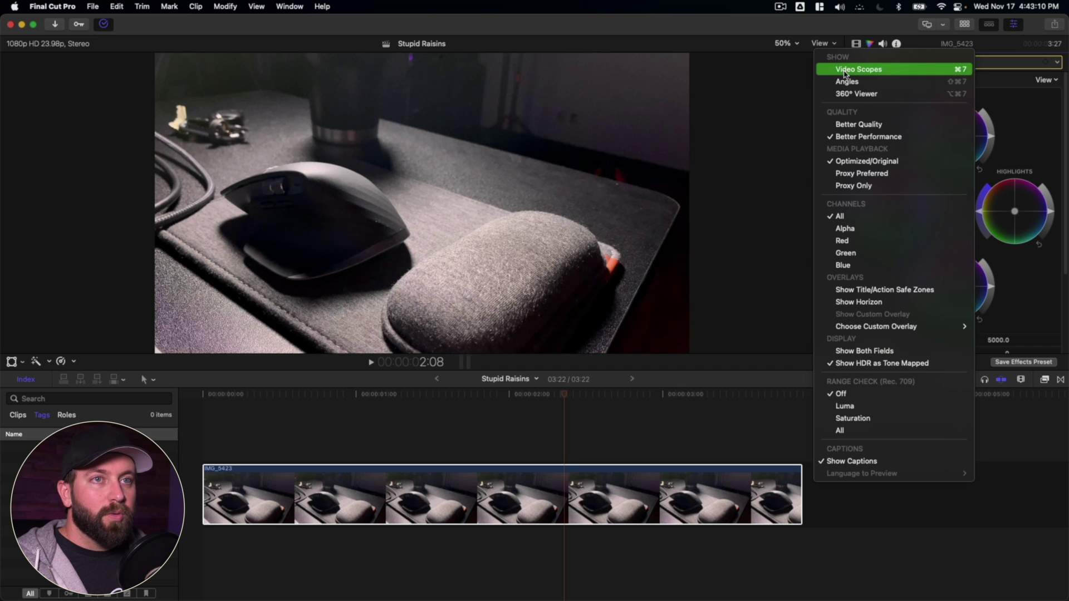
Step: Show the video scopes with the waveform set to Luma
left_click(844, 71)
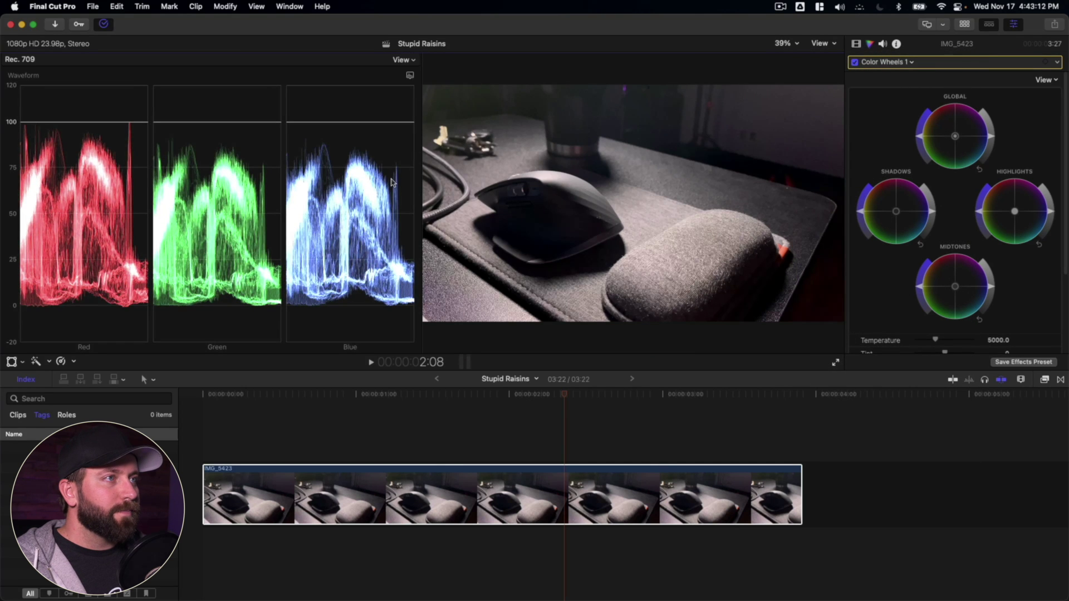
left_click(408, 78)
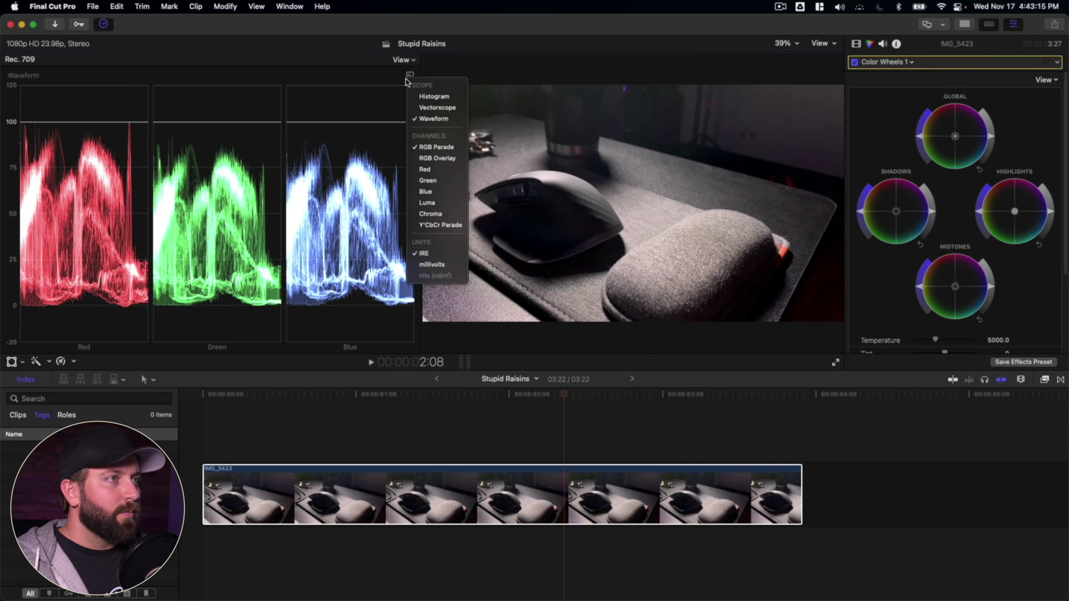
left_click(435, 204)
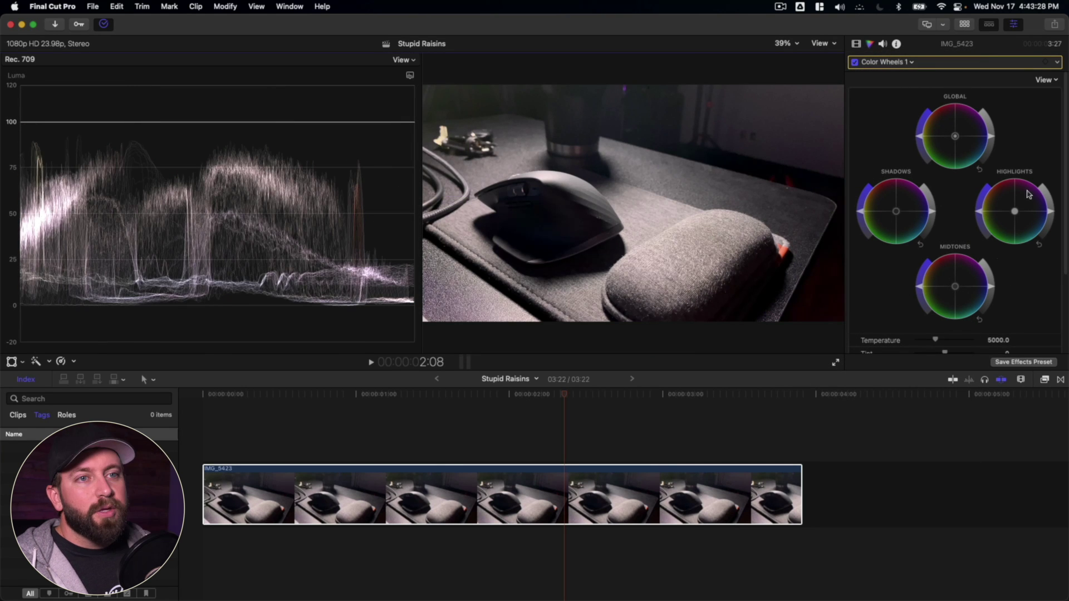
Step: Darken the Color Wheels shadows and brighten the highlights, leaving midtones neutral
left_click_drag(935, 216, 941, 224)
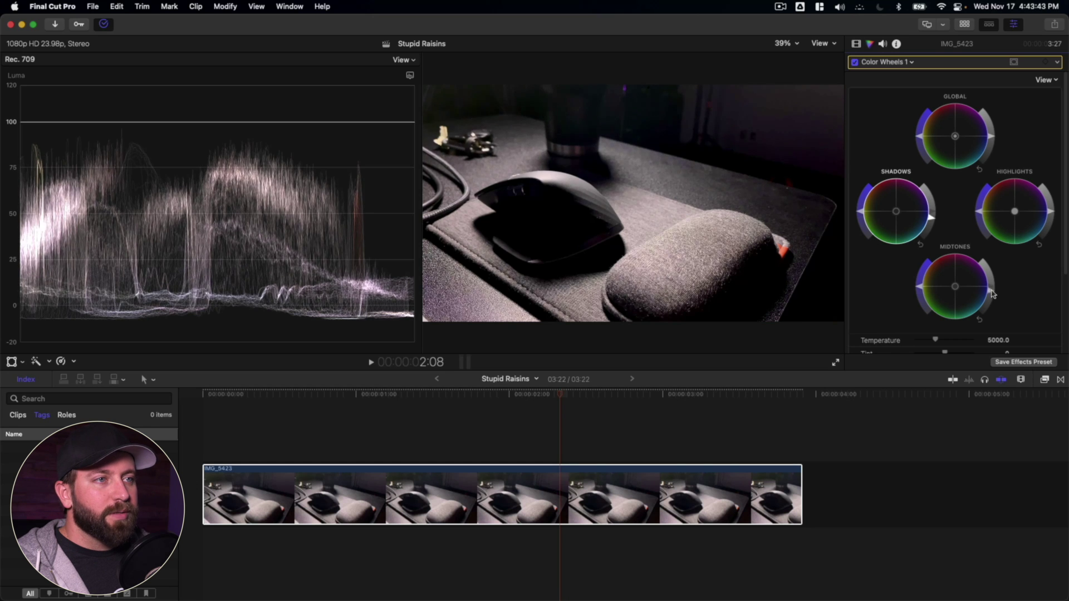
left_click_drag(993, 294, 1002, 247)
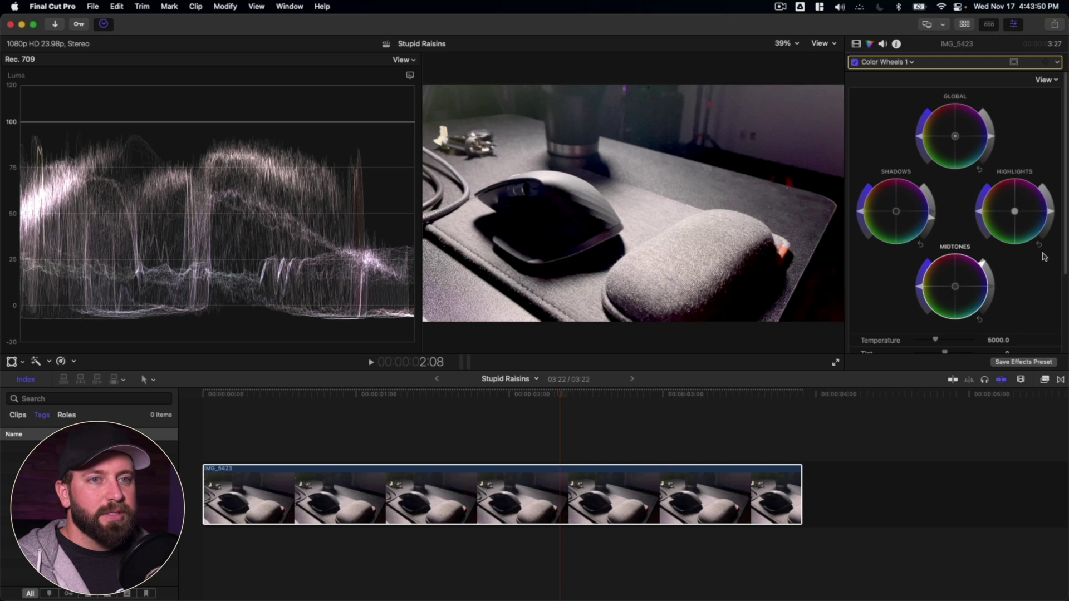
left_click_drag(984, 262, 1000, 302)
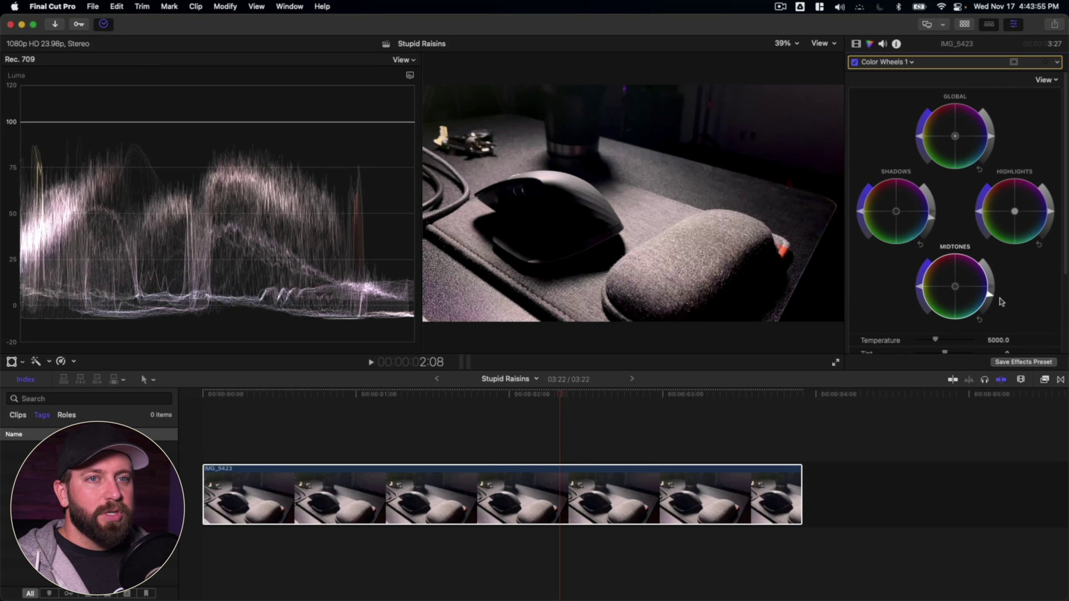
left_click_drag(1052, 215, 1053, 211)
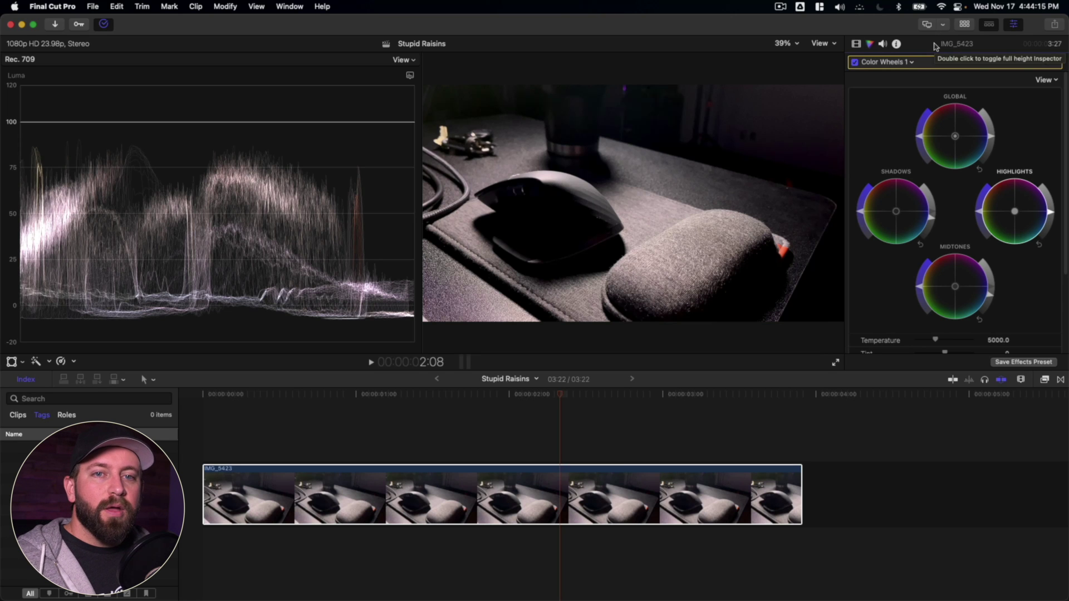
right_click(979, 56)
Step: Hide the video scopes and close the Inspector
left_click(991, 61)
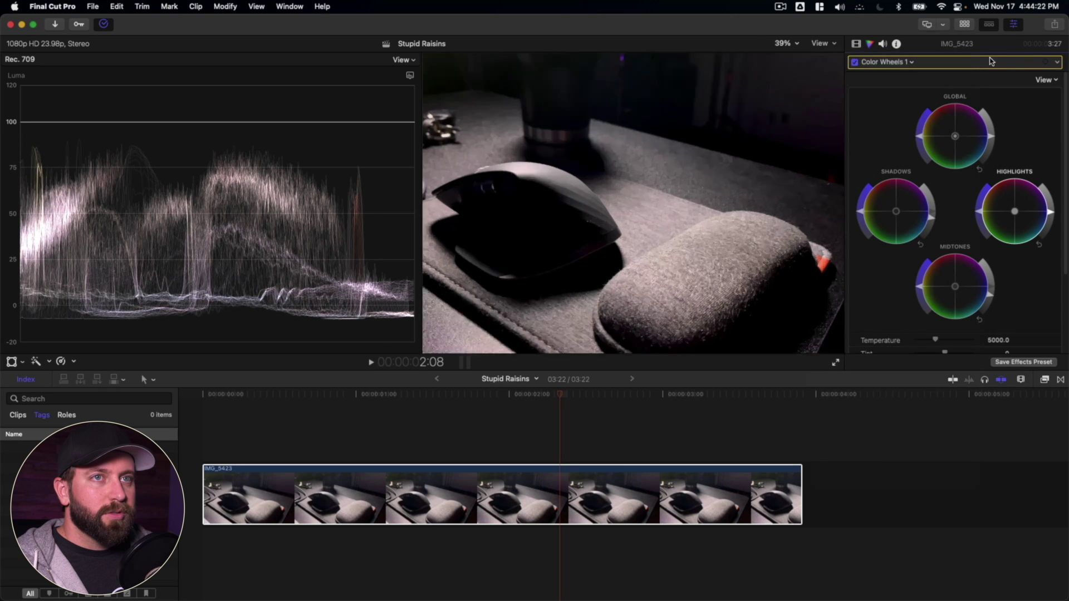
key("super+7")
left_click(1014, 25)
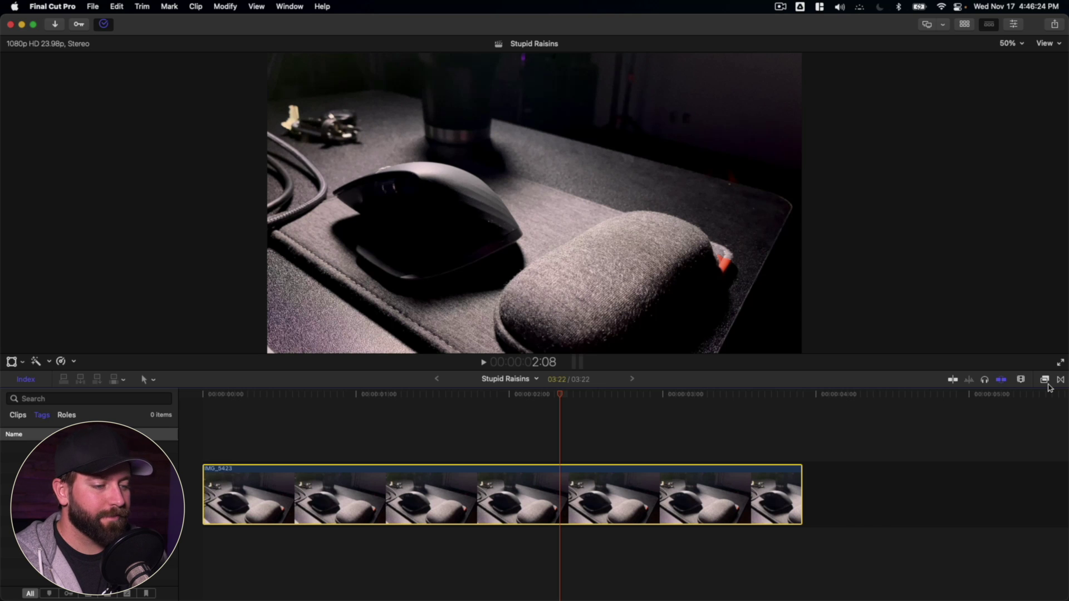
Step: Search the Effects browser for 'noise' and drag Noise Reduction onto the desk clip
left_click(1045, 381)
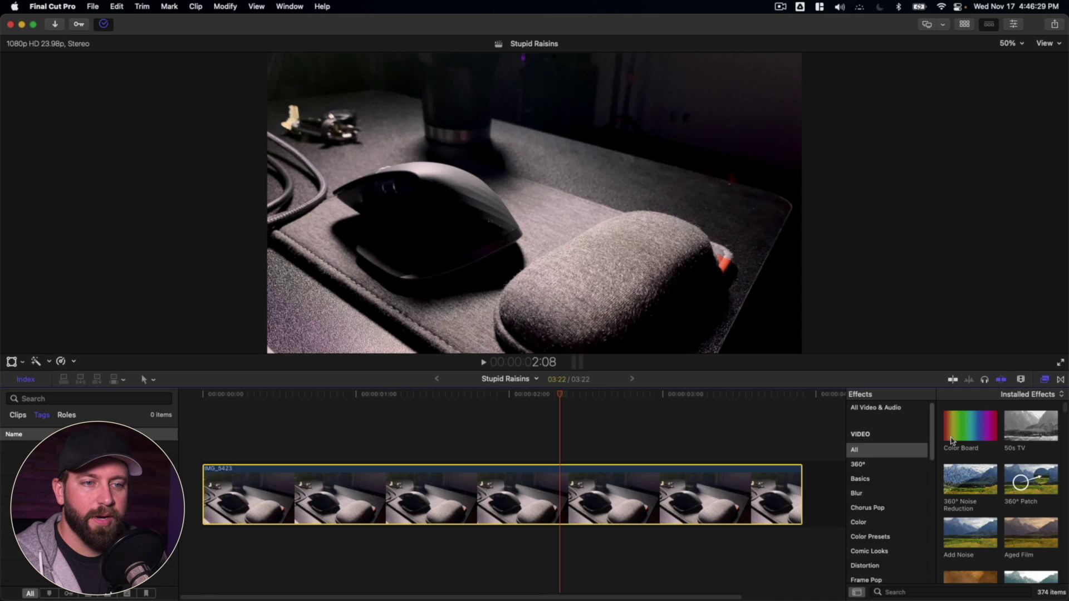
left_click(904, 594)
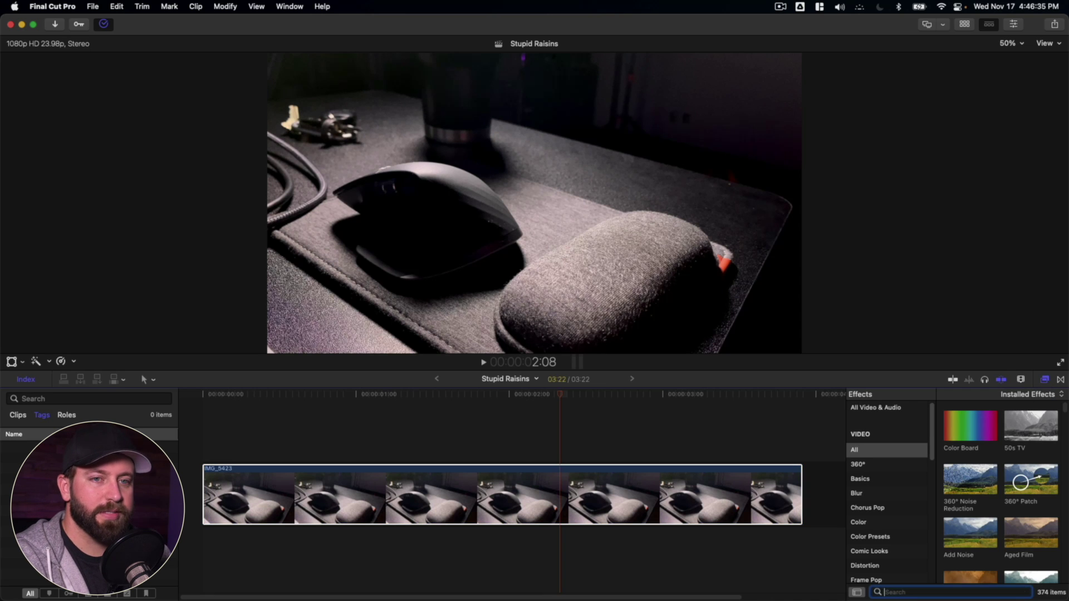
type("noise")
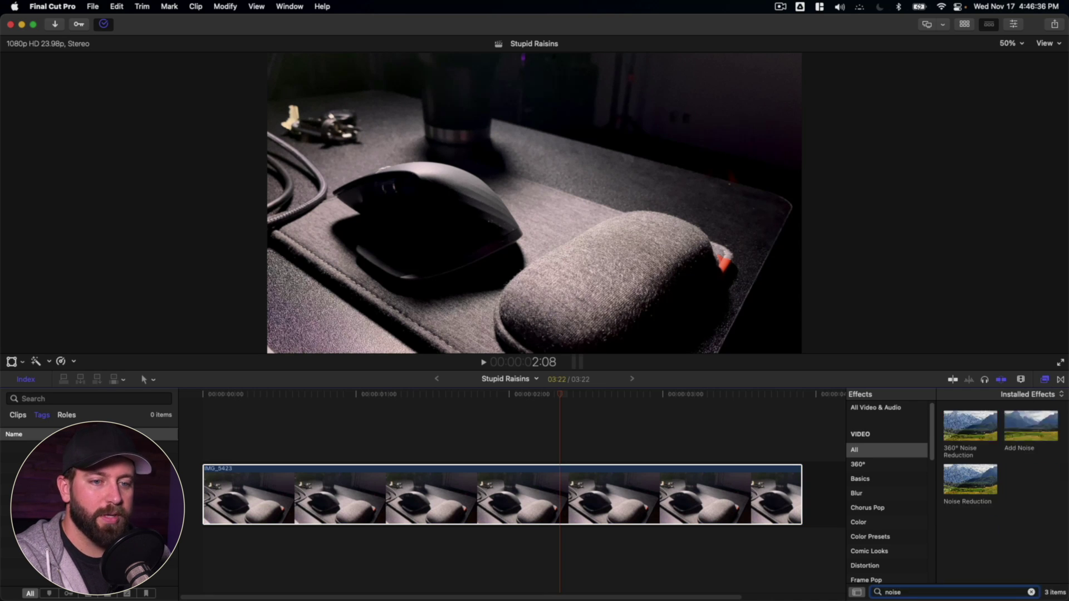
left_click_drag(969, 493, 626, 504)
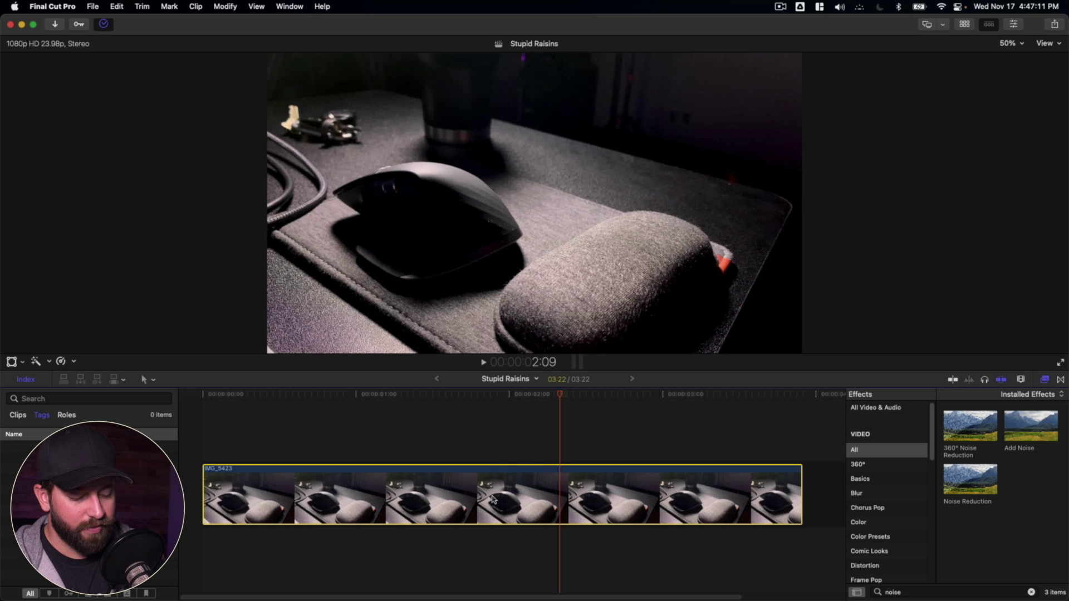
key("b")
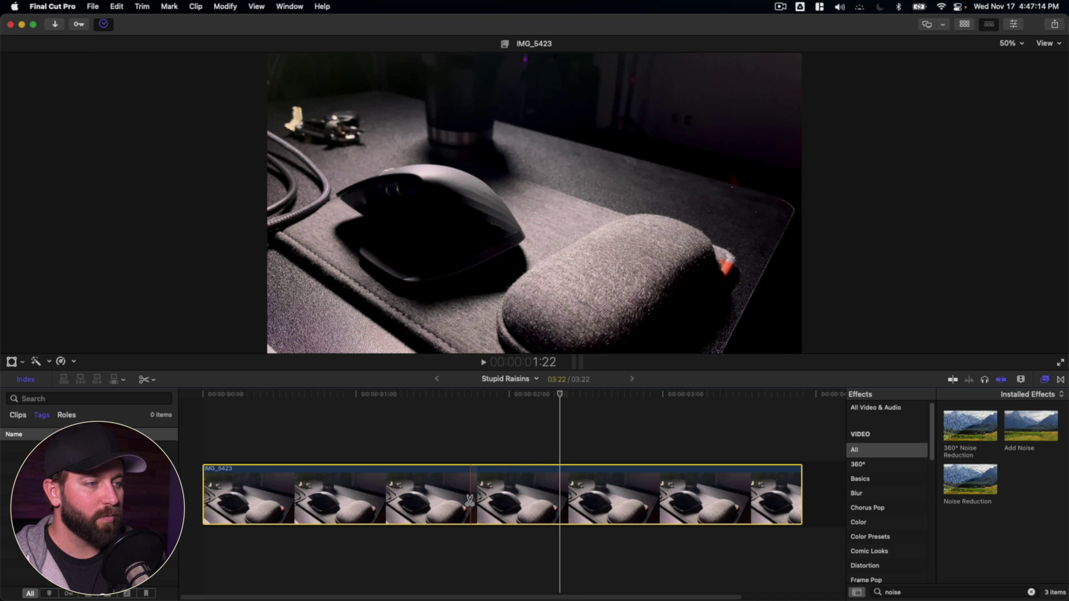
Step: Blade IMG_5423 at two points to isolate a short middle piece
left_click(471, 492)
left_click(541, 501)
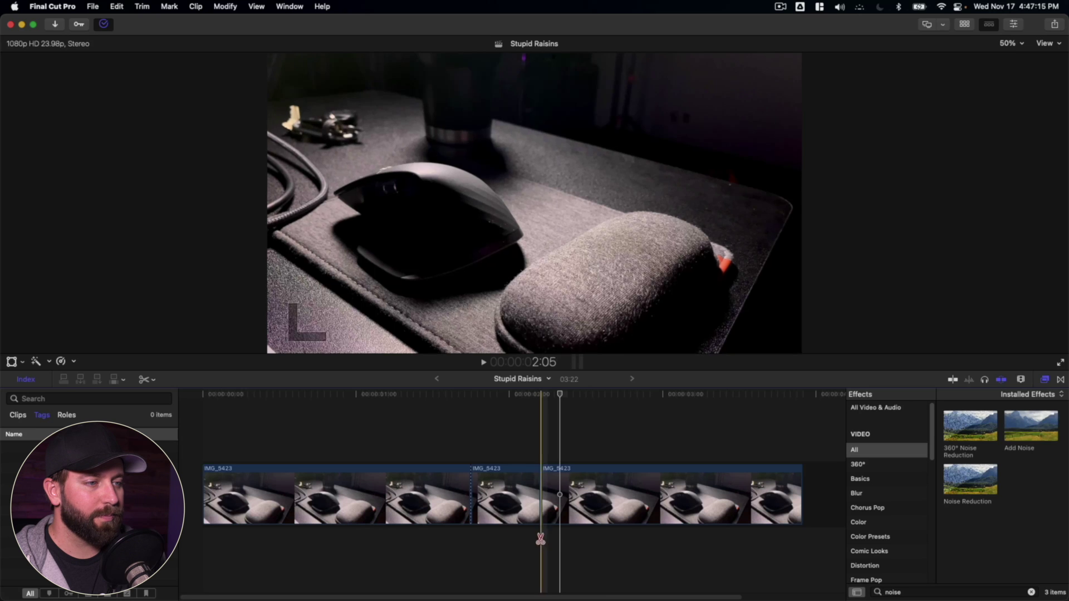
key("a")
Step: Apply Noise Reduction to the selected middle piece and show its settings
left_click(513, 511)
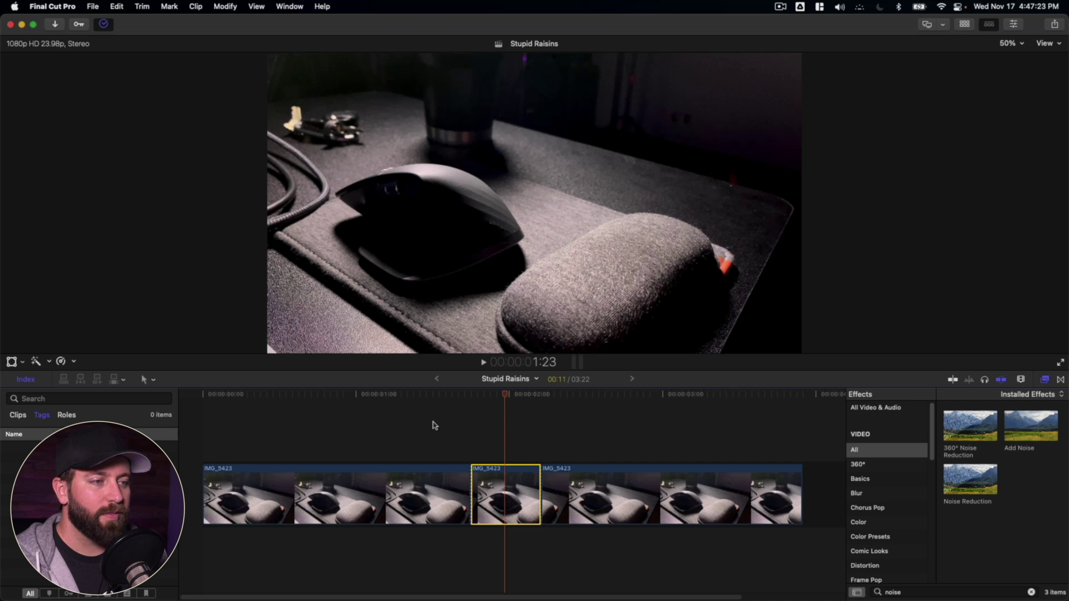
left_click_drag(970, 480, 499, 493)
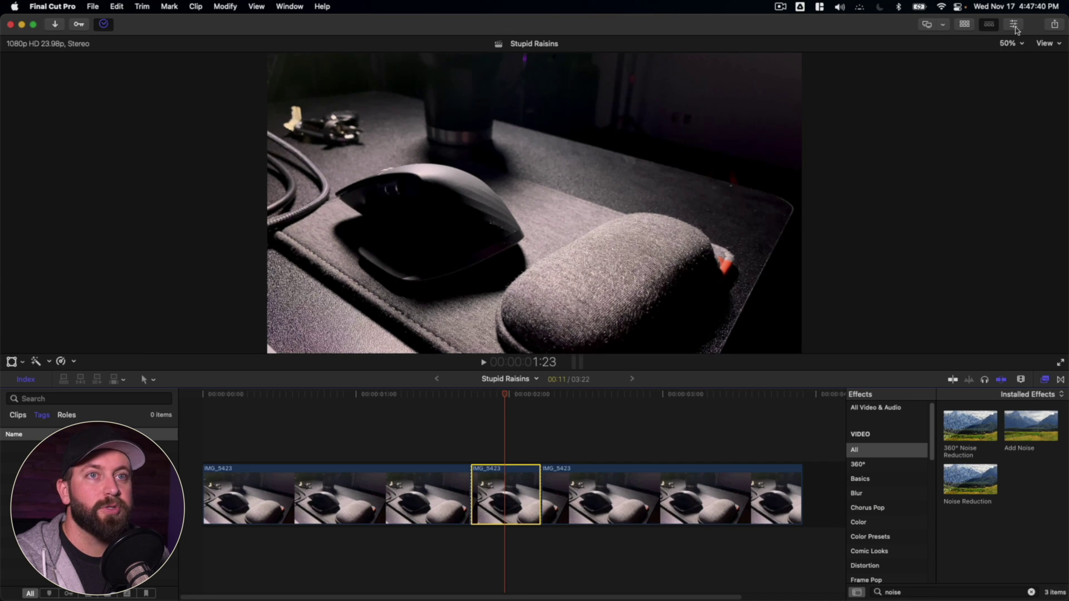
left_click(1014, 24)
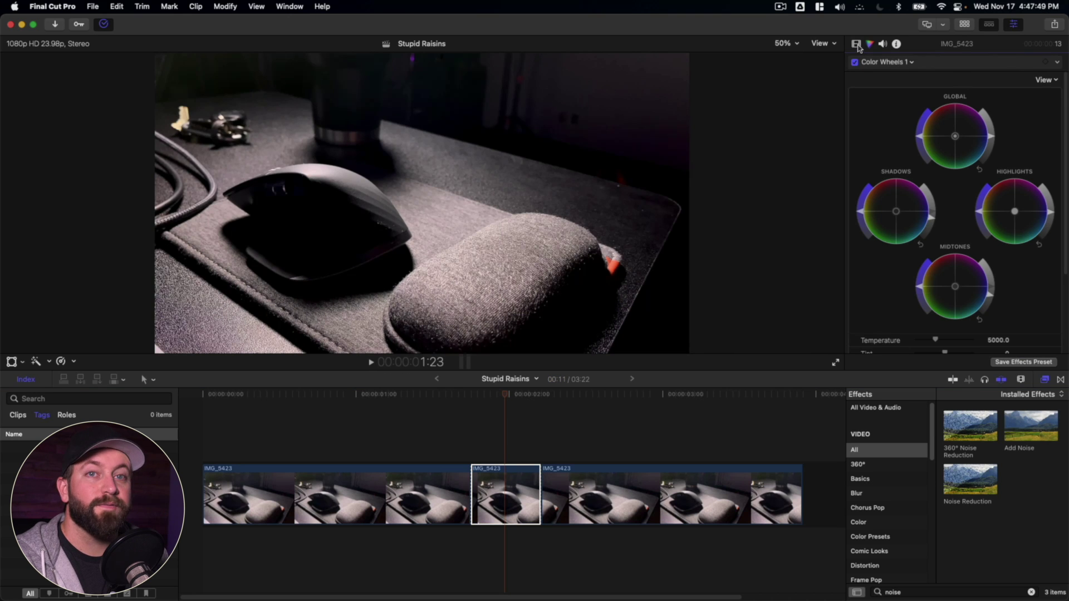
Step: Select the middle piece's Noise Reduction effect in the Video inspector
left_click(856, 44)
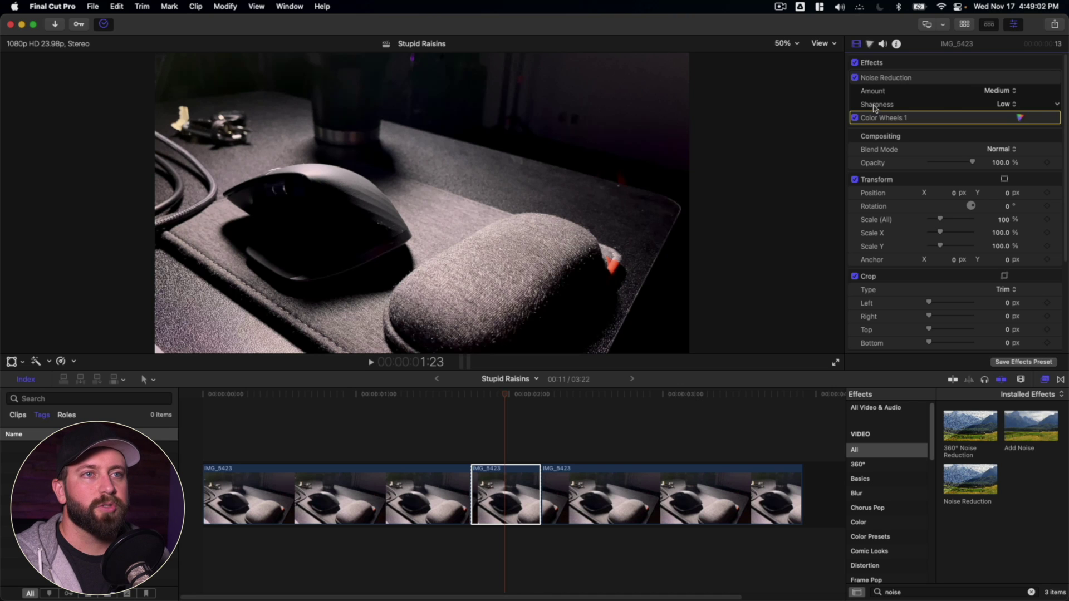
left_click(885, 80)
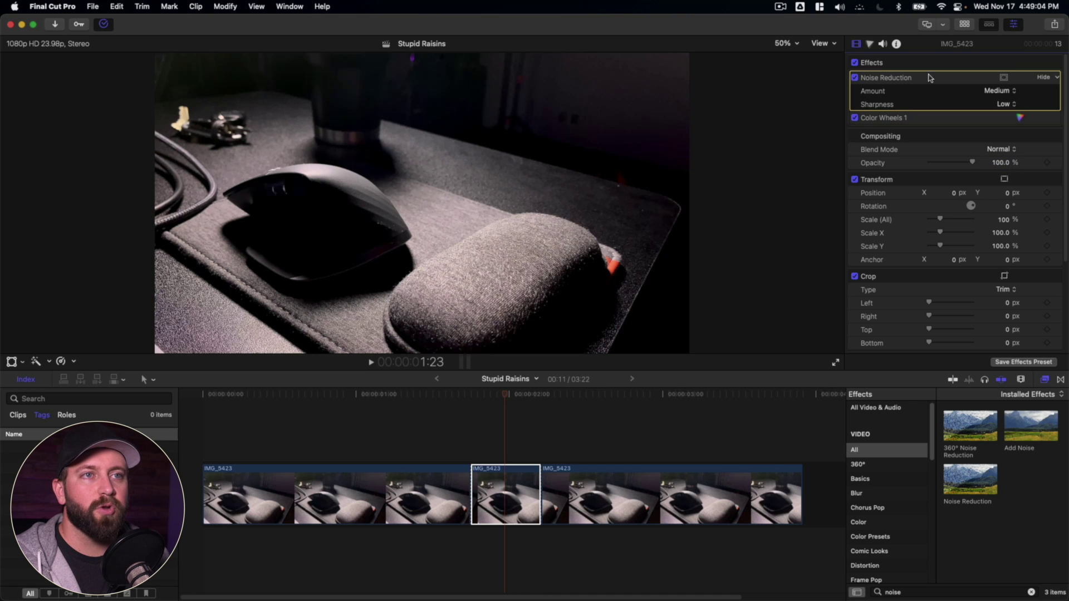
Step: Set Noise Reduction Amount to Low and toggle it off and on to compare
left_click(1011, 91)
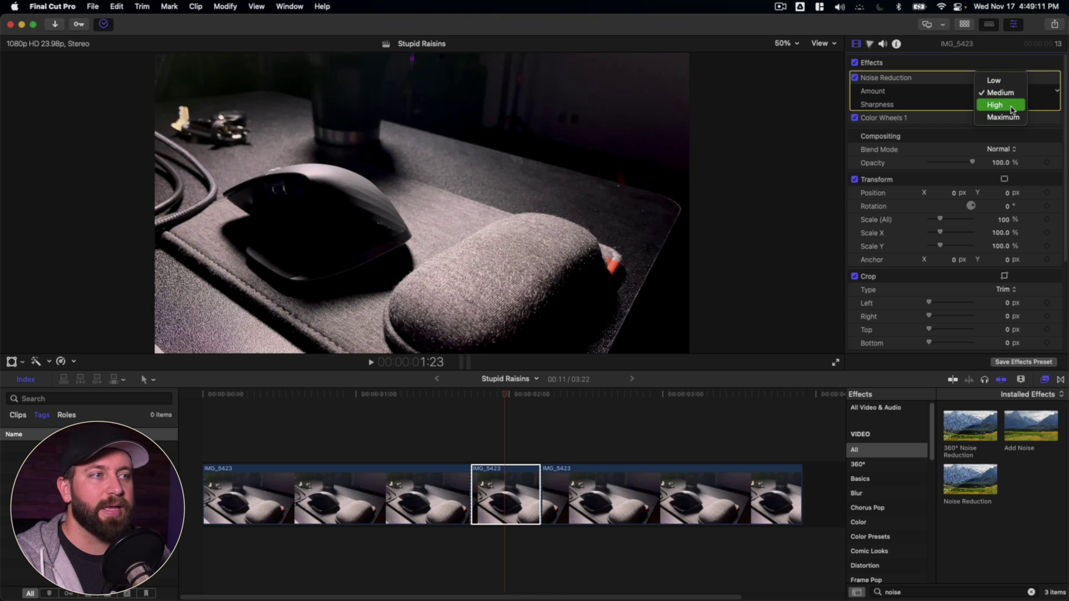
left_click(1004, 80)
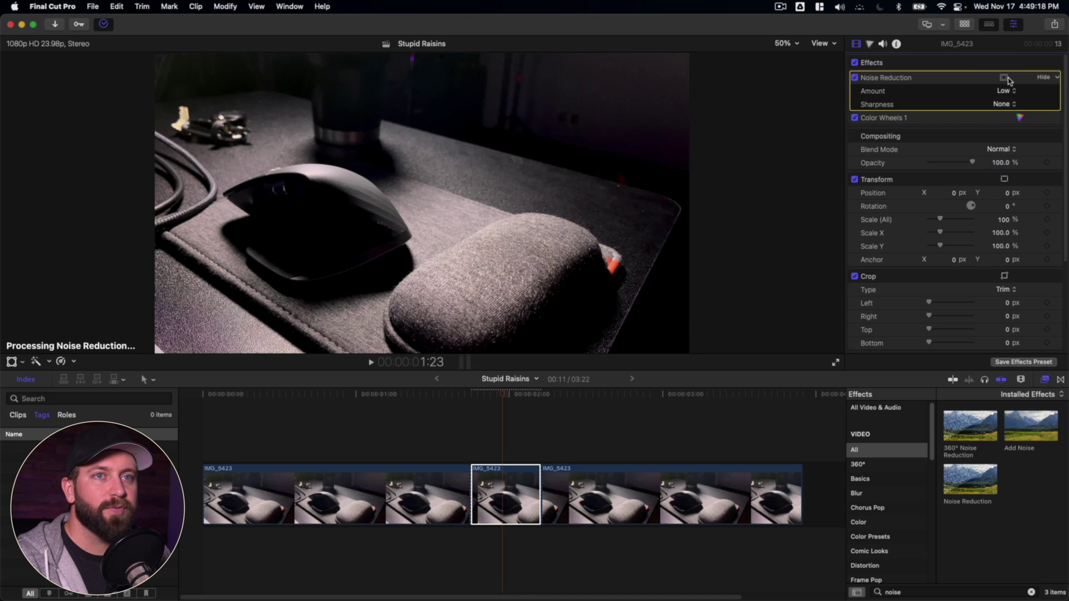
left_click(1010, 92)
left_click(1007, 90)
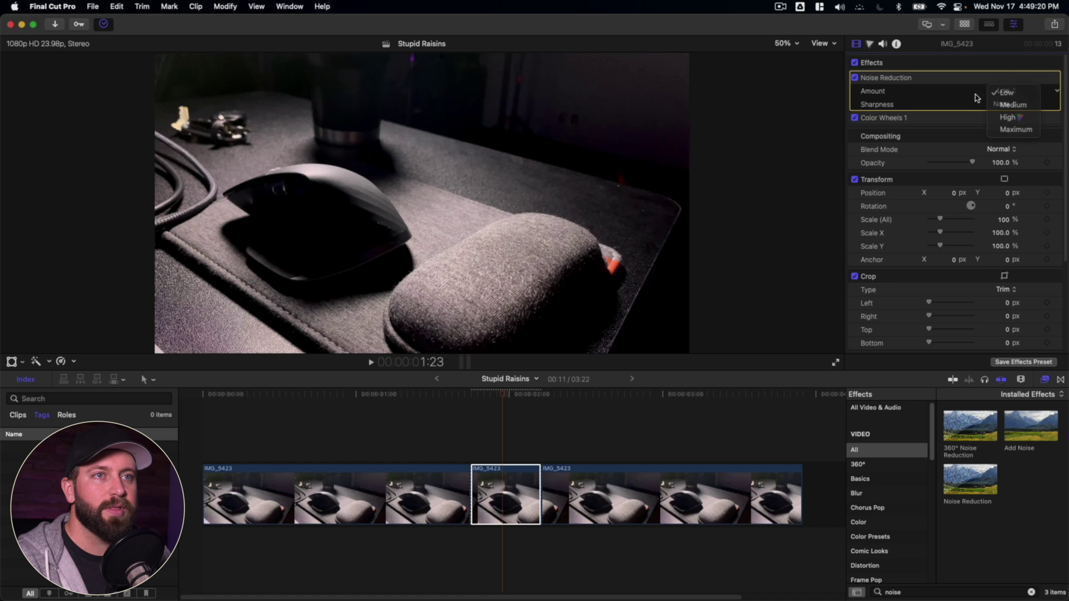
left_click(855, 78)
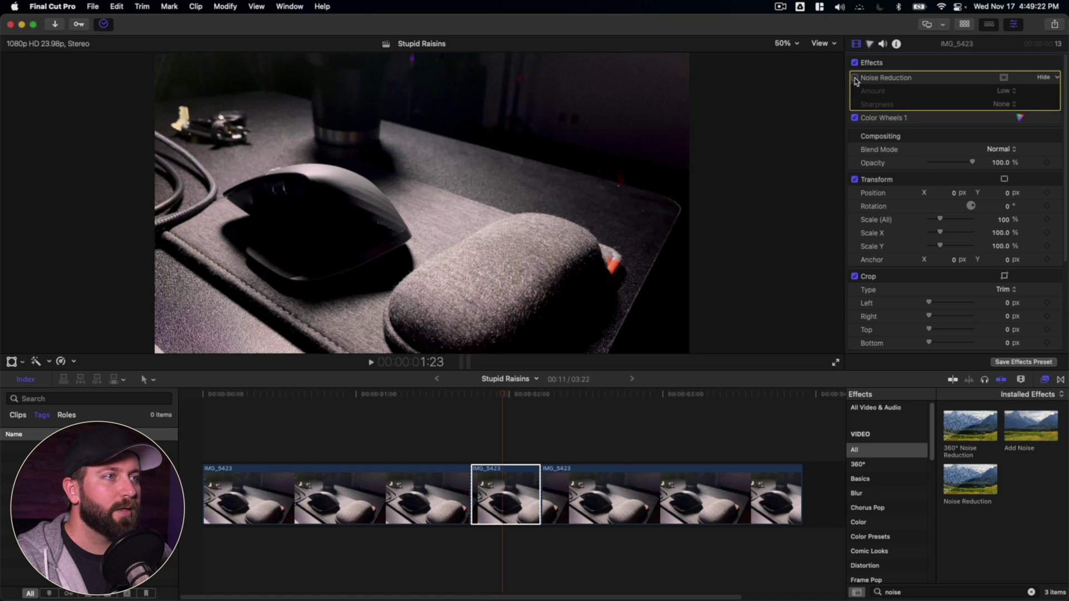
left_click(855, 78)
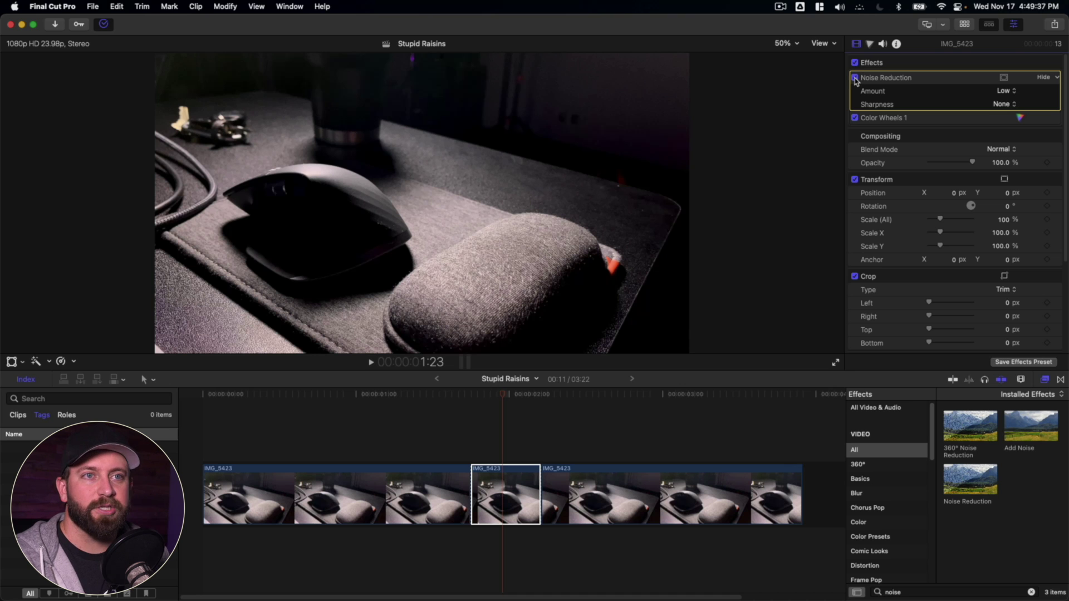
Step: Raise Amount to High and zoom the viewer to 100% on the desk's dark right side
left_click(1005, 91)
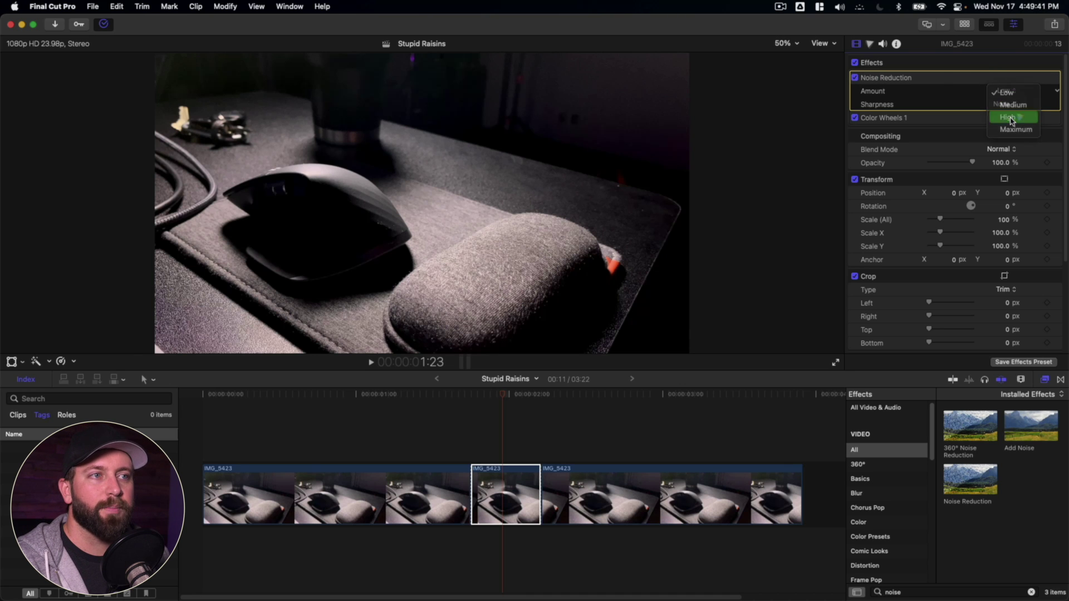
left_click(1012, 117)
left_click(785, 43)
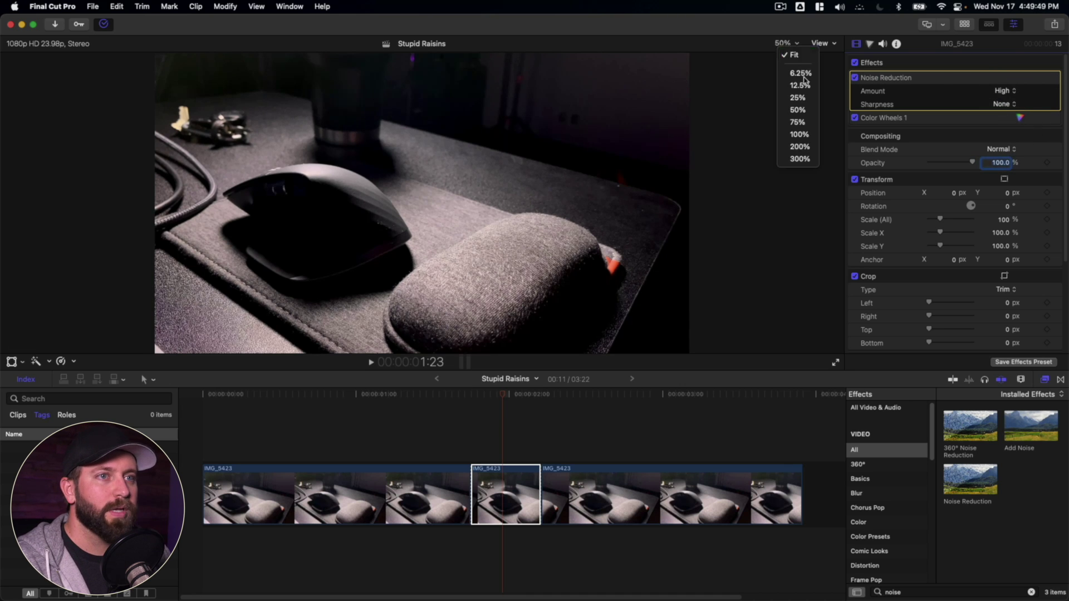
left_click(798, 135)
left_click_drag(781, 208, 850, 93)
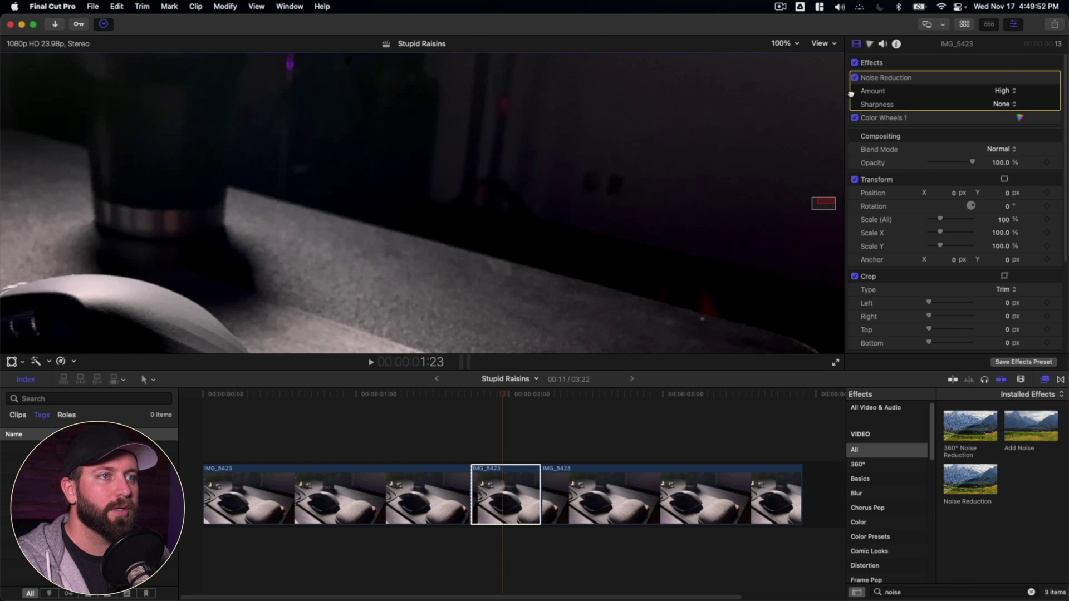
Step: Compare with the effect toggled, set Amount to Maximum, and return the viewer to 50%
left_click(855, 78)
left_click(854, 78)
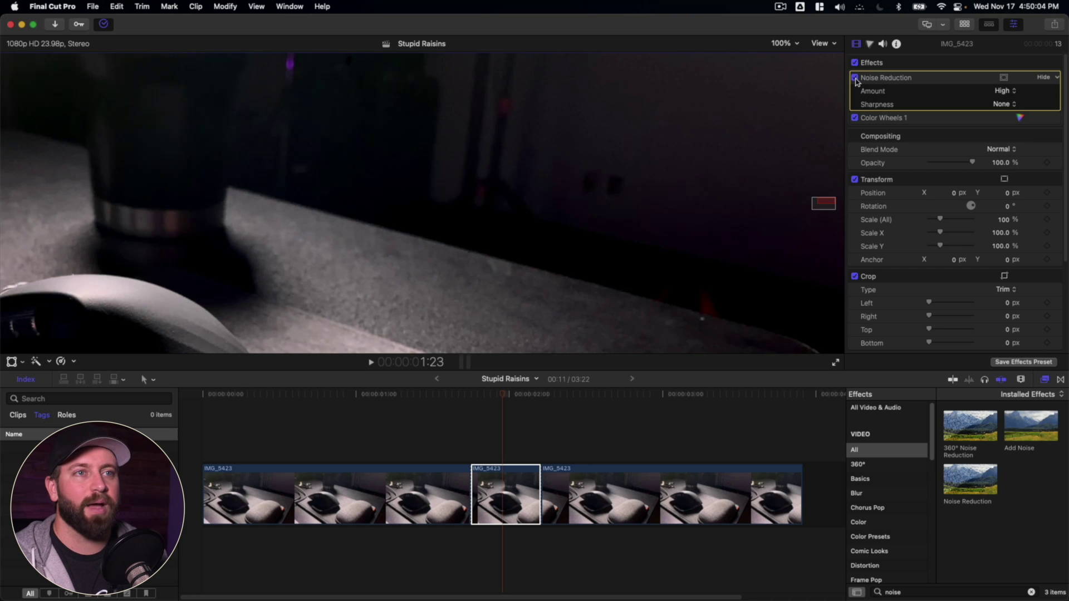
left_click(855, 78)
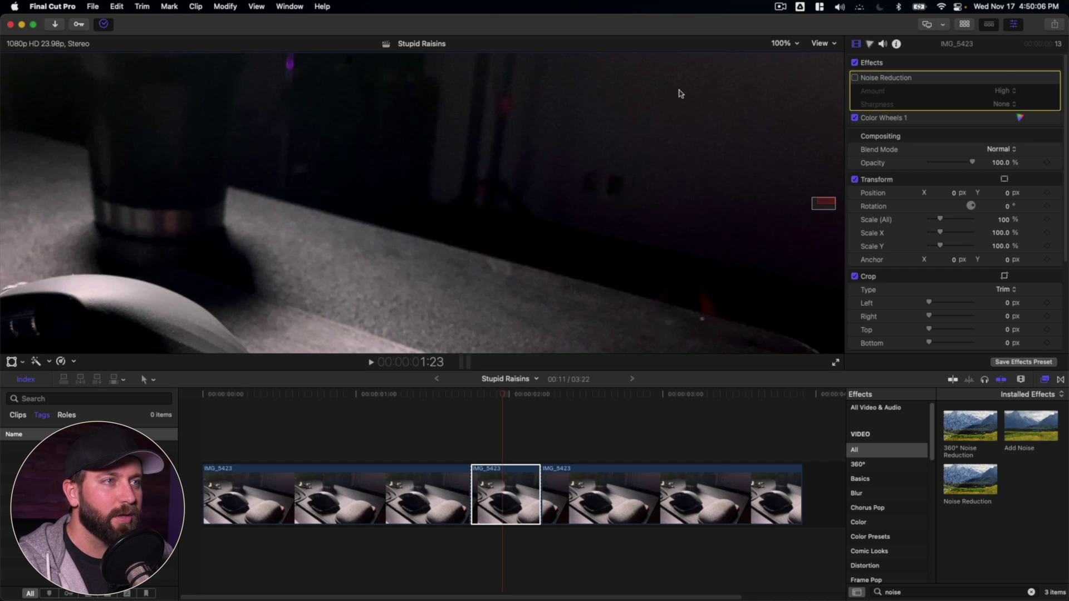
left_click(855, 78)
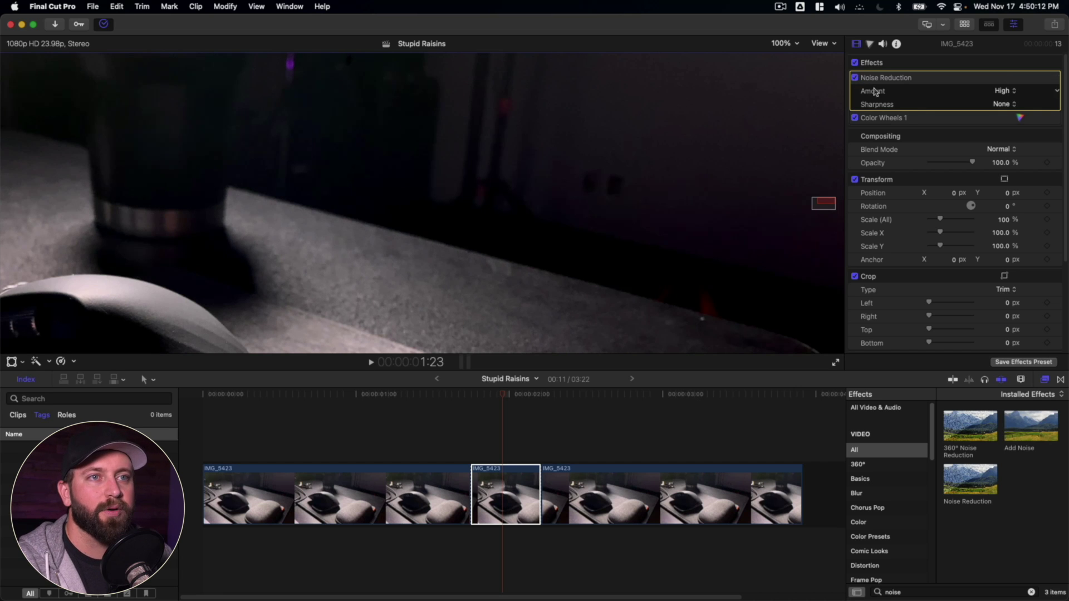
left_click(784, 43)
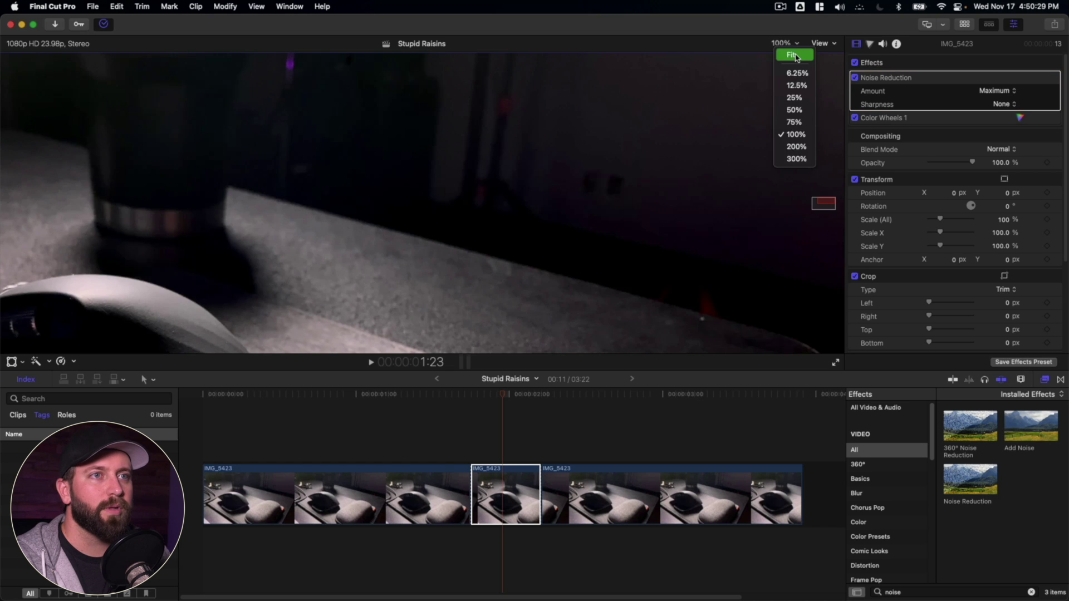
left_click(796, 56)
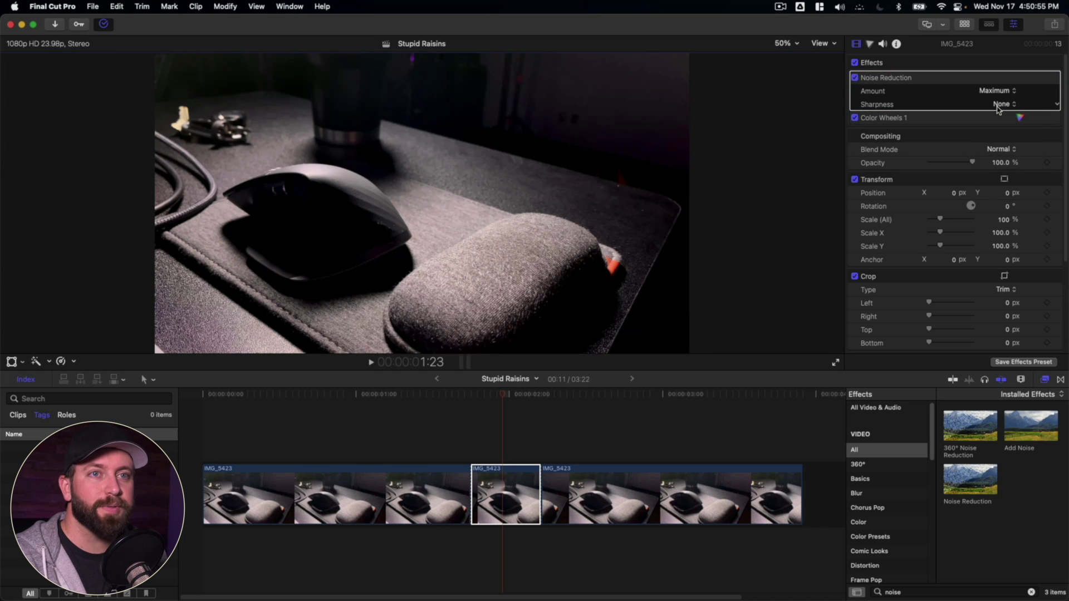
Step: Try Noise Reduction Sharpness at High, then browse the lower options without changing
left_click(1000, 105)
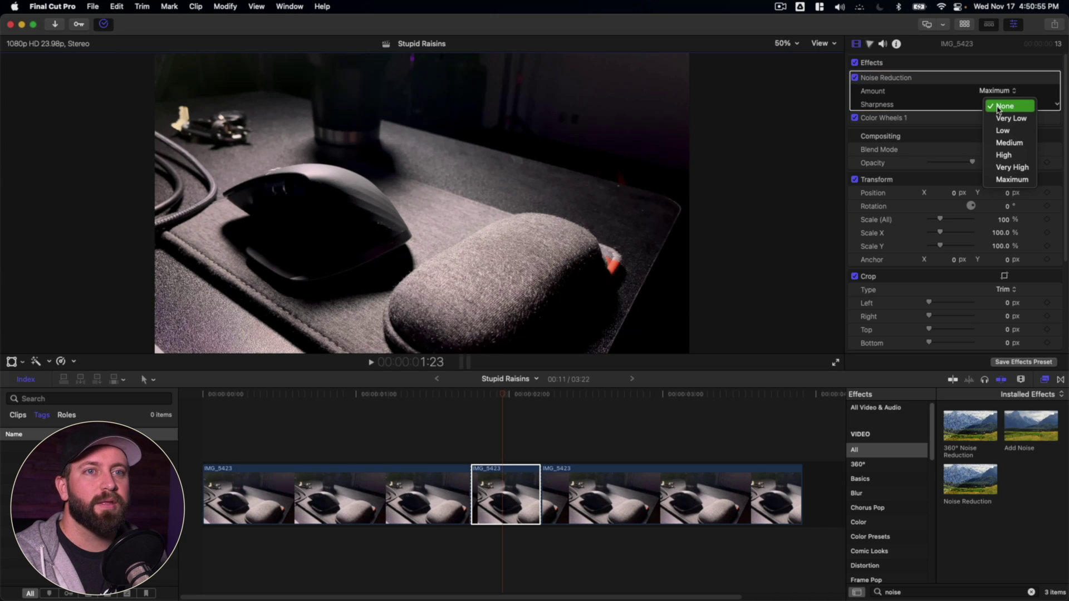
left_click(1013, 162)
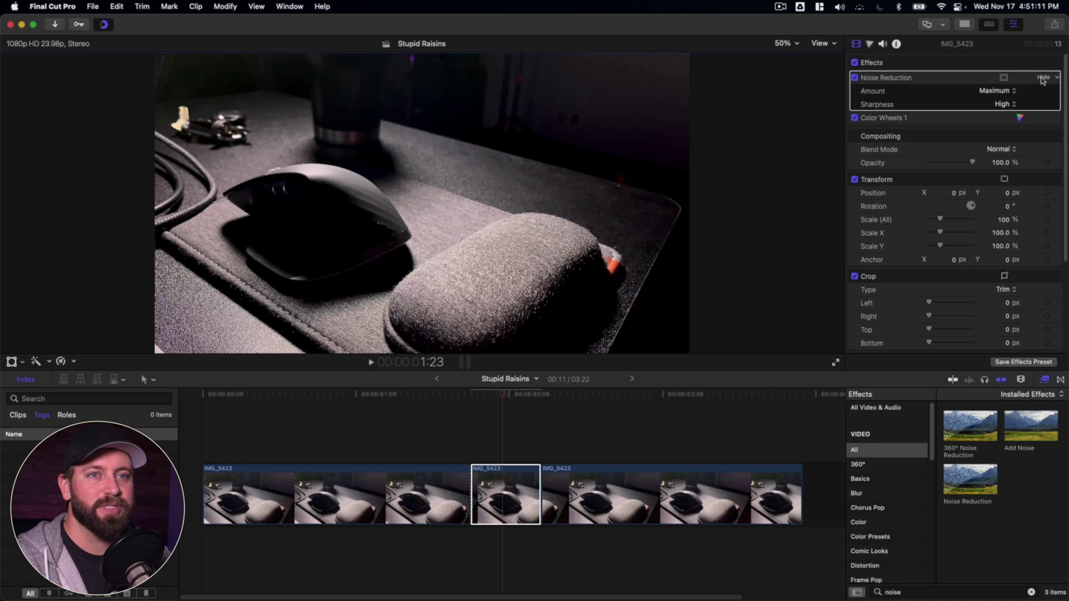
left_click(1005, 104)
key("Up")
key("Up")
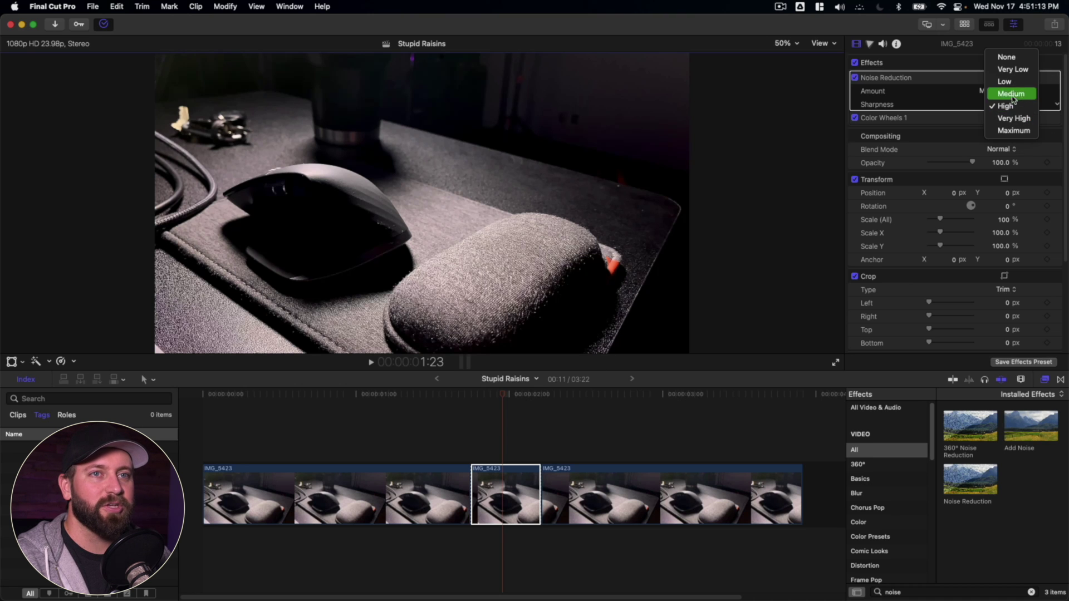
key("Escape")
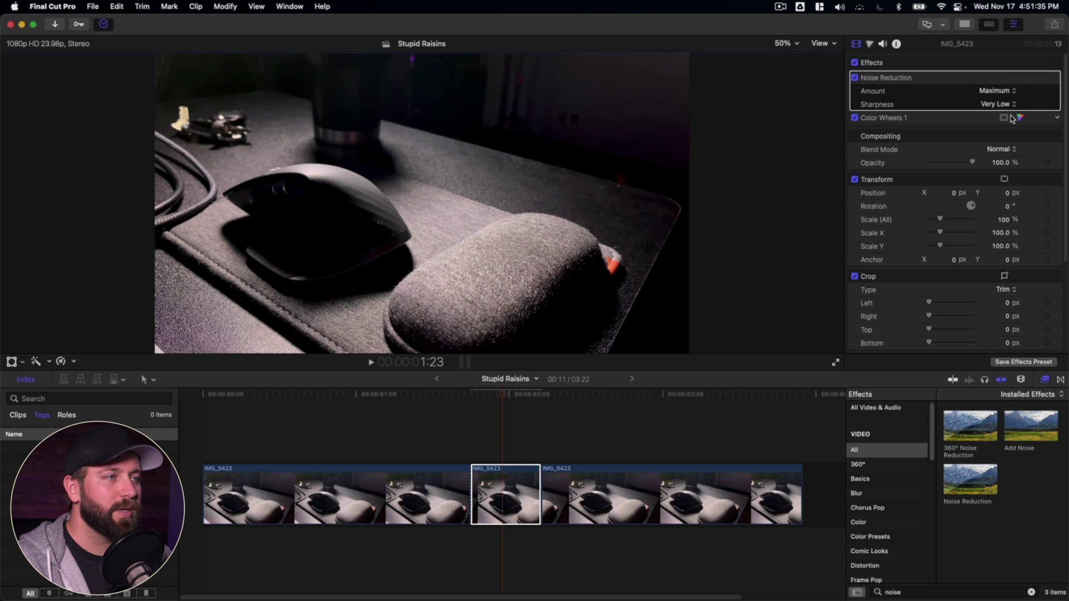
Step: Set Noise Reduction Sharpness to Low
left_click(1009, 105)
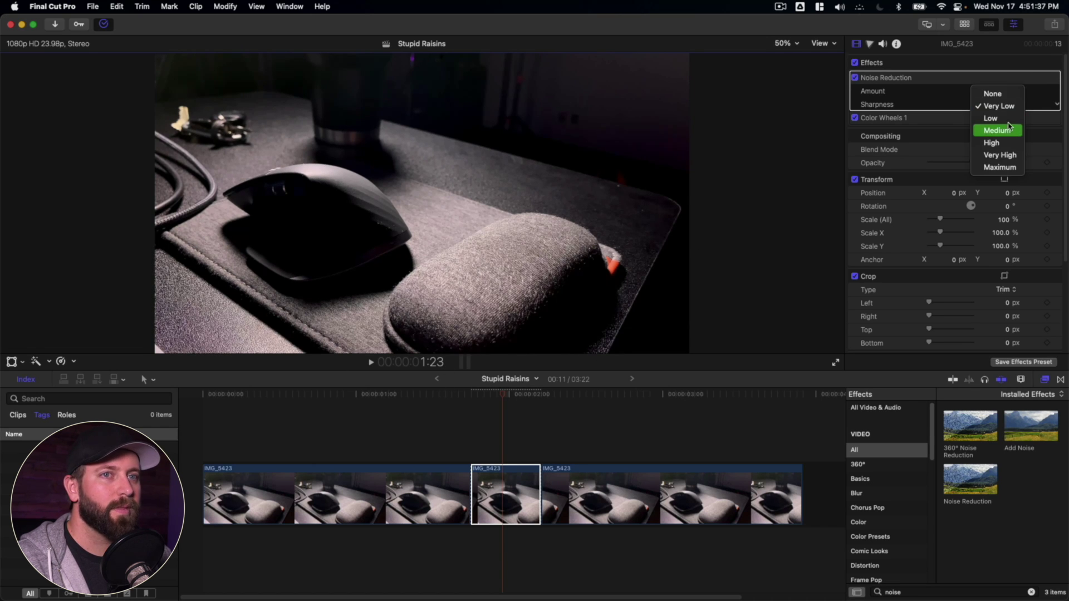
left_click(1009, 122)
left_click(1000, 104)
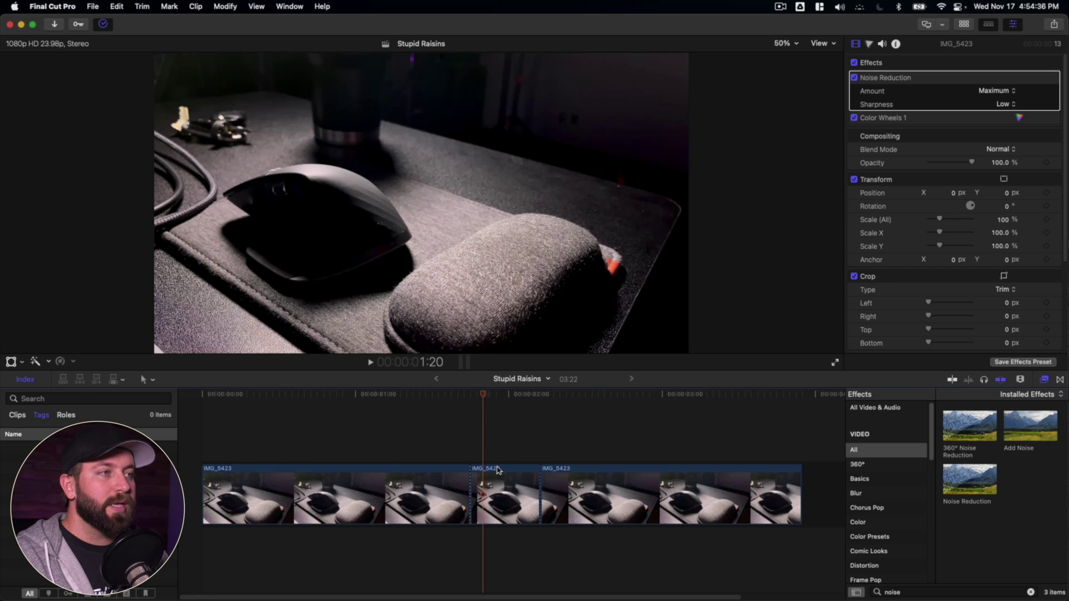
Step: Move the playhead to 1:08 and select, then deselect, the first desk clip
left_click(411, 444)
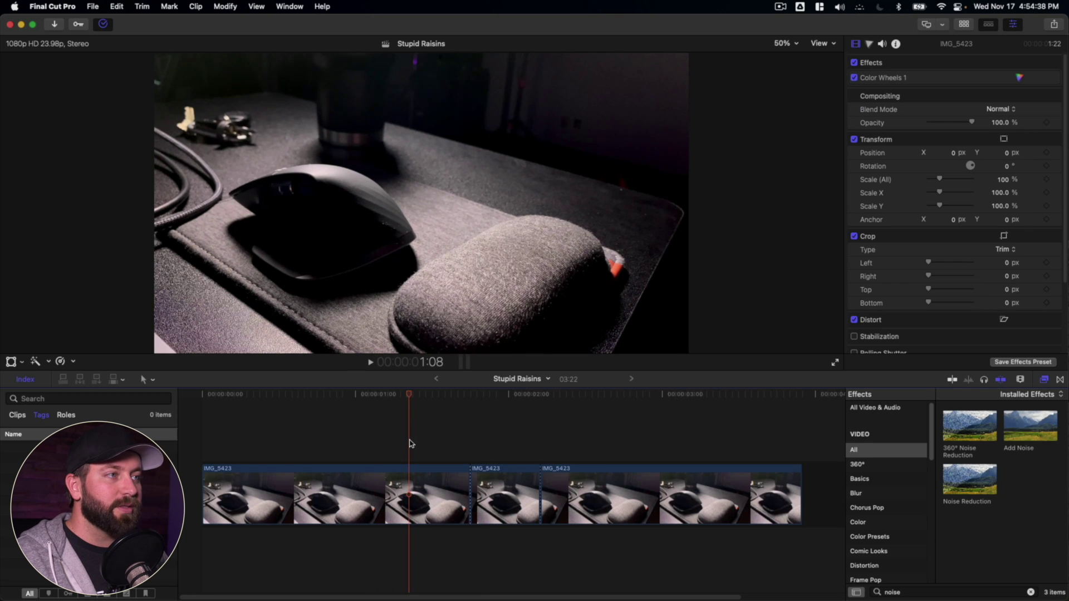
left_click(418, 472)
left_click(415, 457)
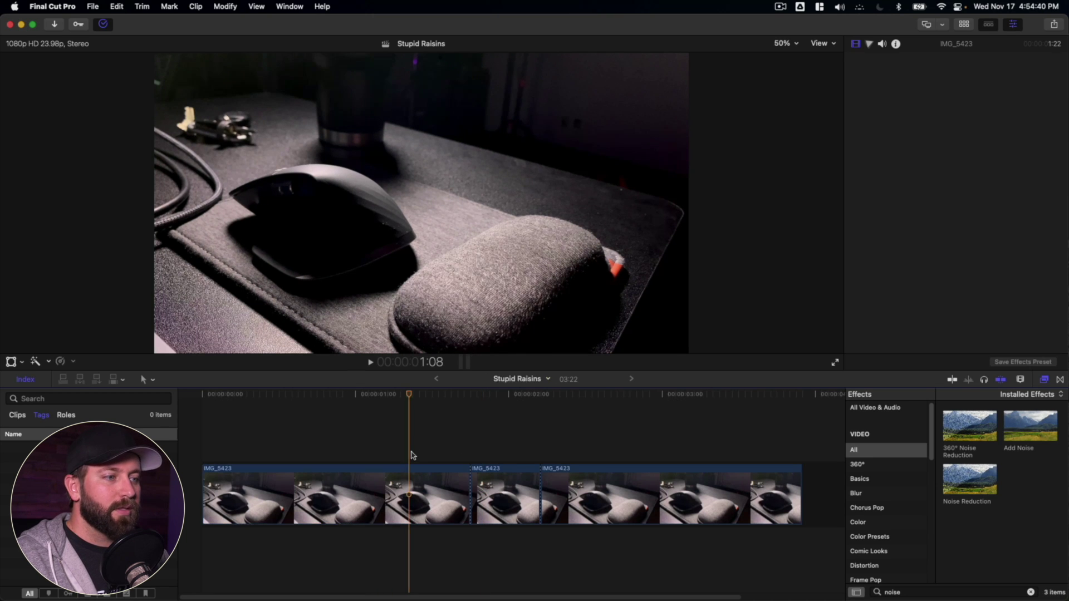
Step: Trim the edit points so IMG_5423 spans the full length as one clip
key("t")
left_click(471, 485)
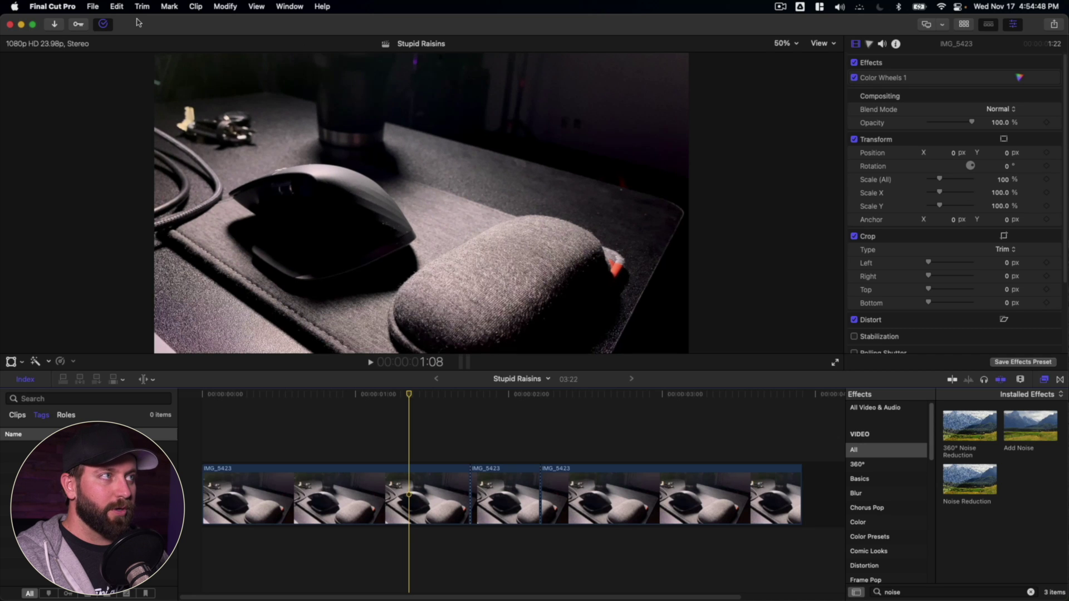
left_click(143, 379)
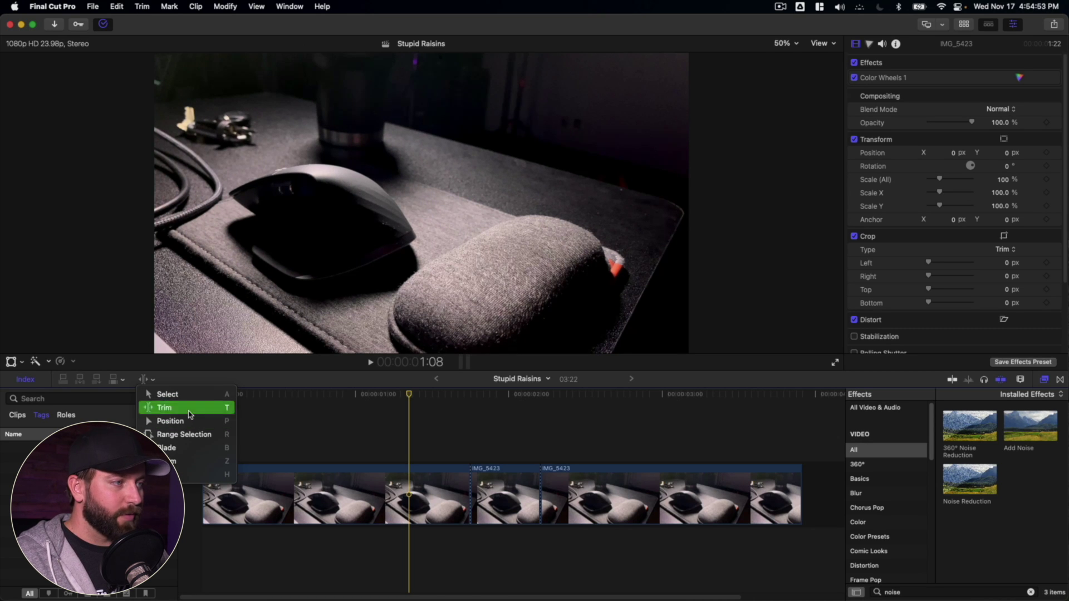
left_click(193, 411)
left_click_drag(470, 480, 238, 477)
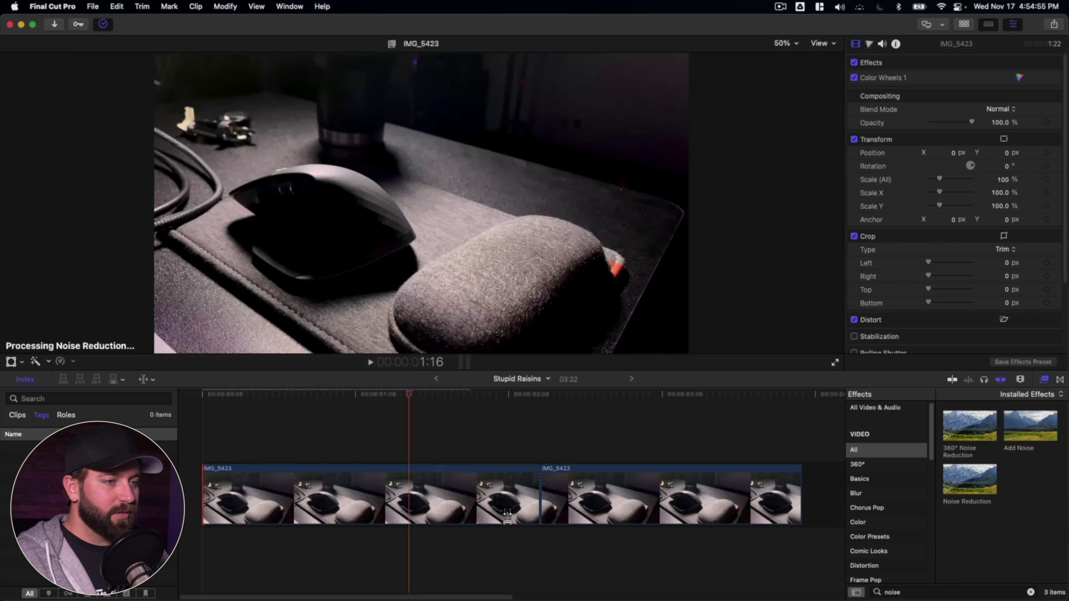
left_click_drag(546, 489, 804, 503)
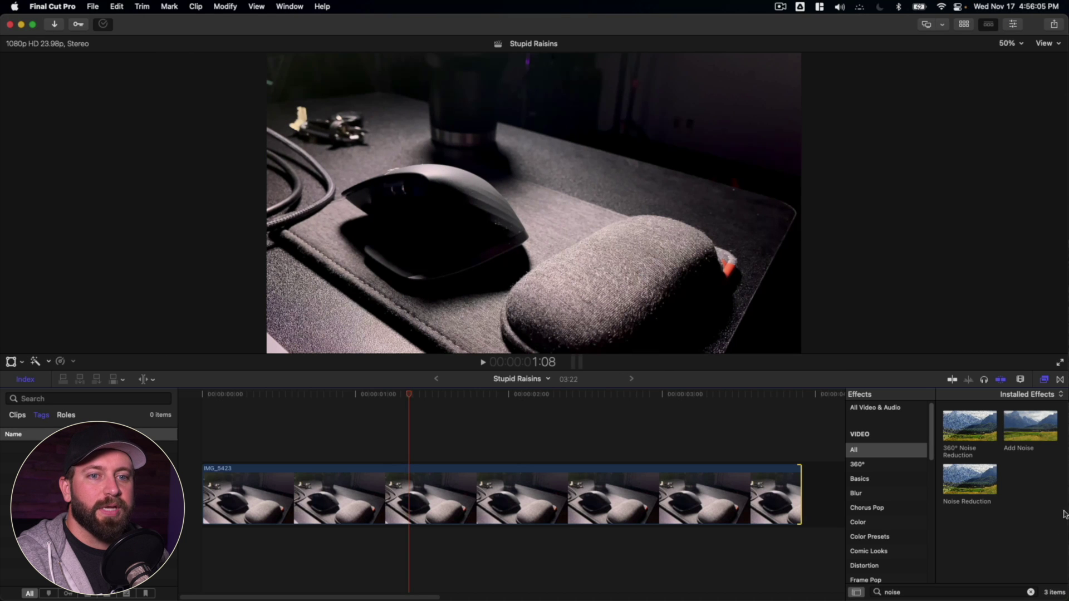
Step: Close the Effects browser and switch viewer playback from Better Quality to Better Performance
left_click(1044, 380)
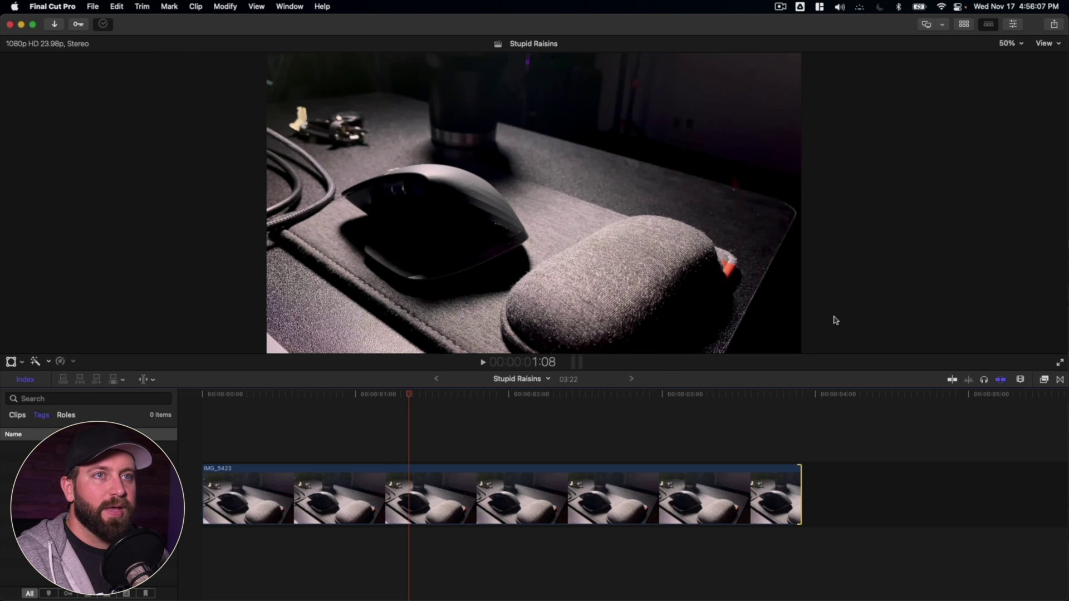
left_click(1045, 45)
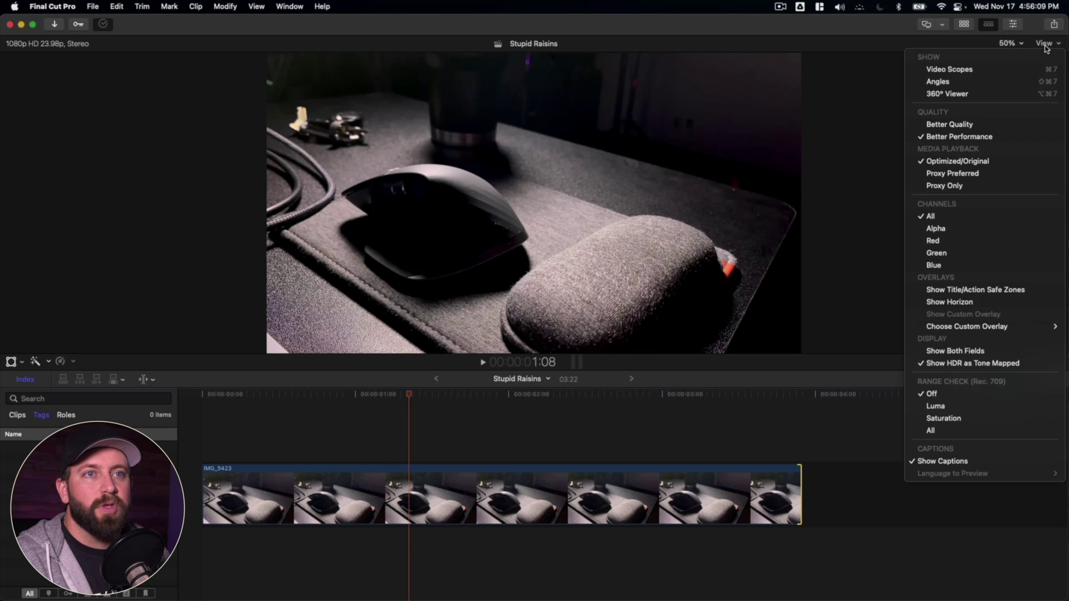
left_click(945, 126)
left_click(1042, 44)
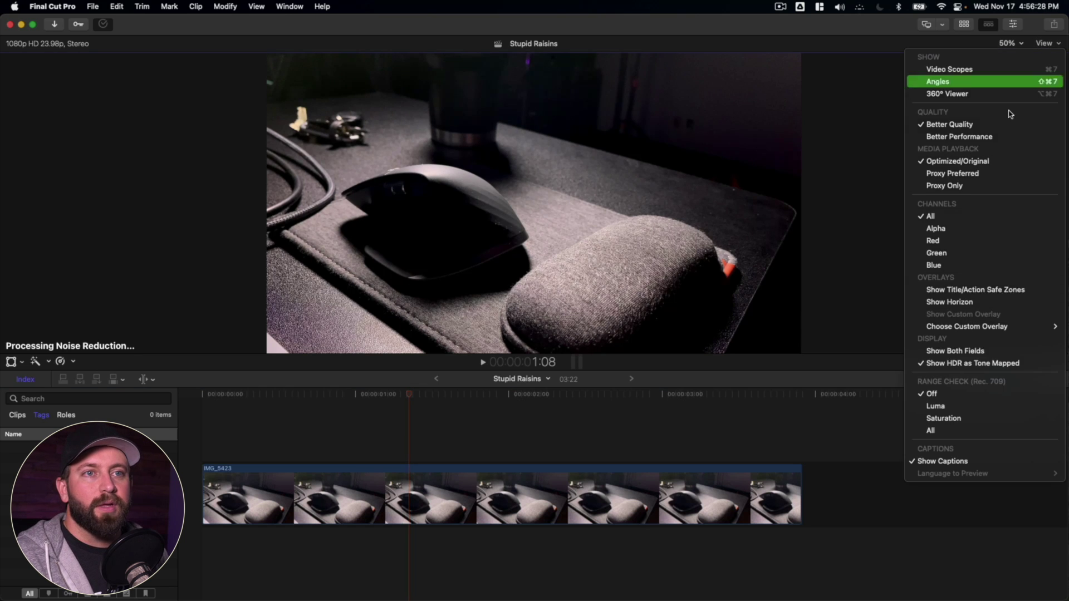
left_click(994, 137)
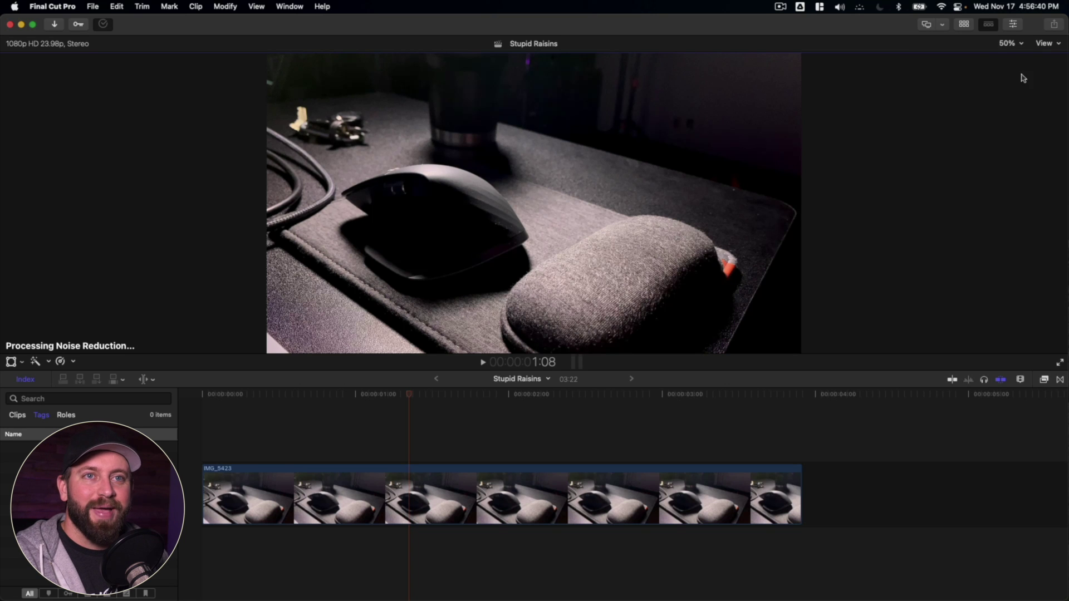
left_click(1042, 44)
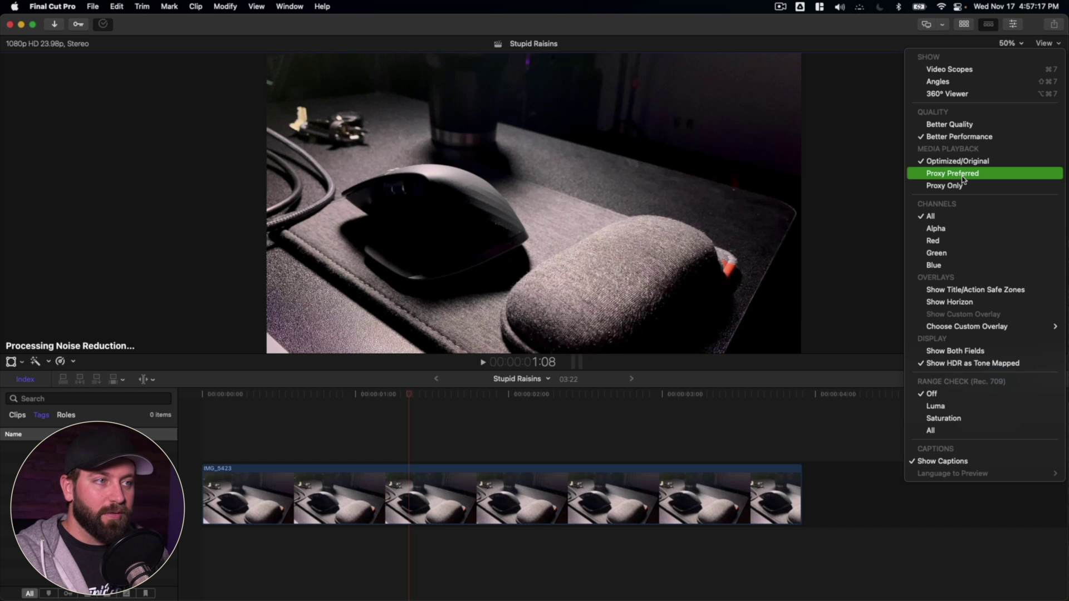
Step: Switch playback to Proxy Only so IMG_5423 shows Missing Proxy, then show the library browser
left_click(945, 185)
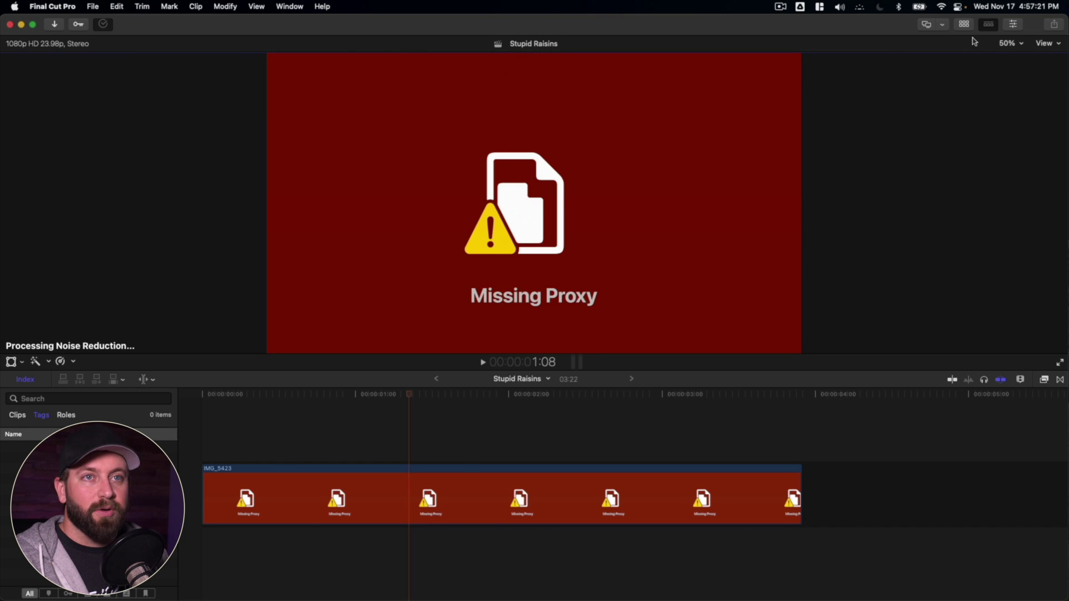
left_click(1046, 44)
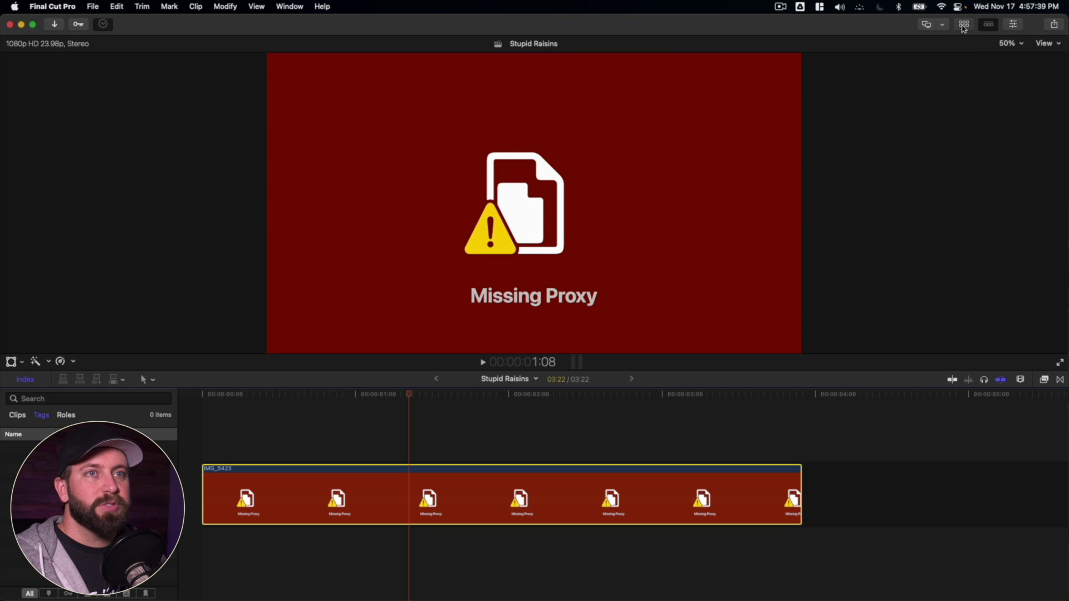
key("ctrl+super+1")
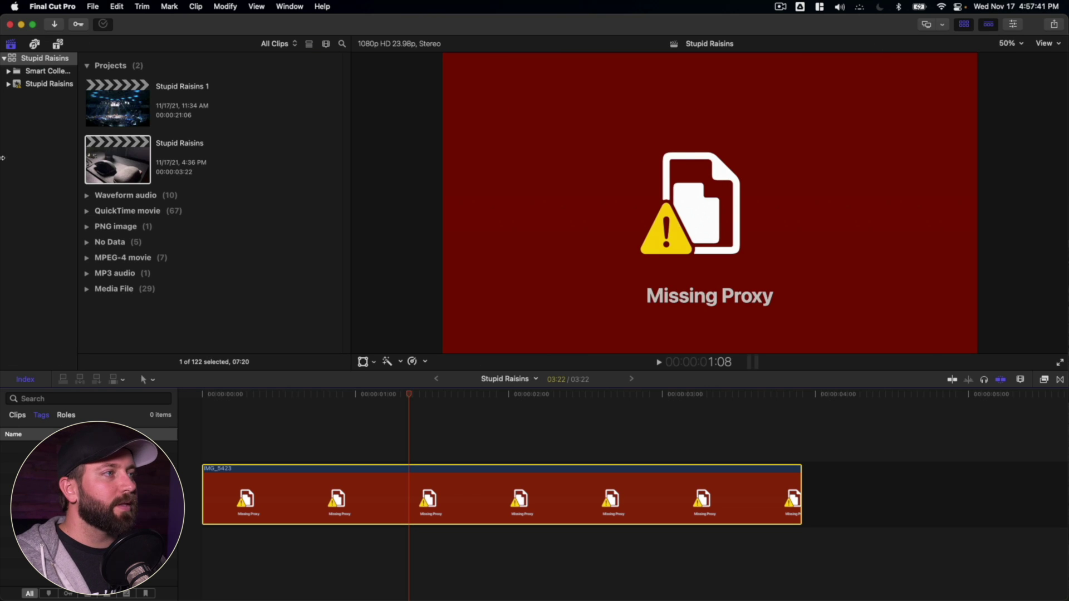
Step: Transcode the Stupid Raisins project into optimized and ProRes Proxy media at 50% frame size
left_click(132, 157)
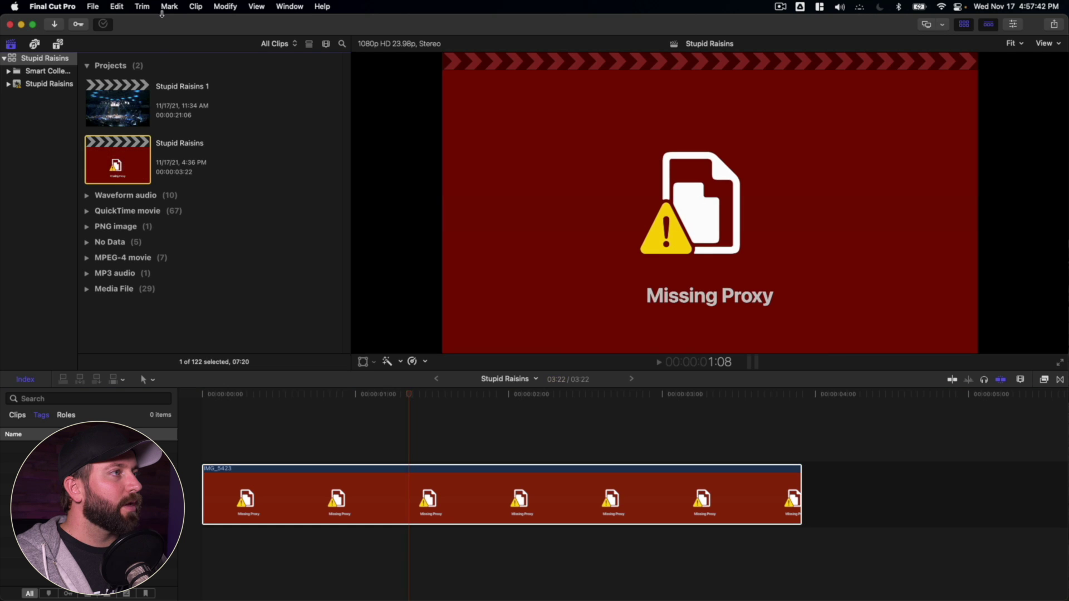
left_click(91, 6)
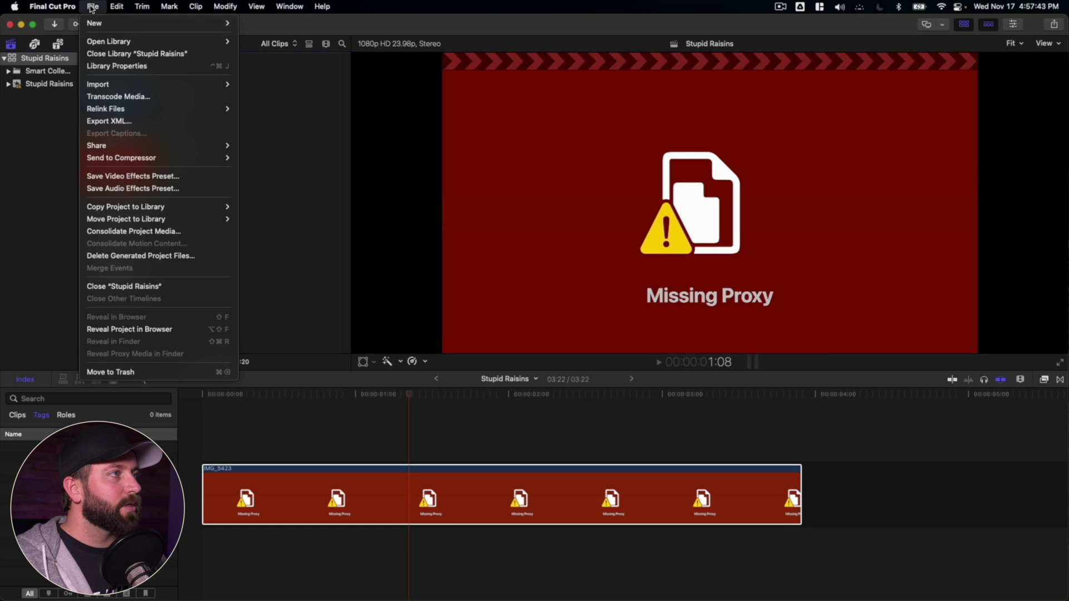
left_click(123, 99)
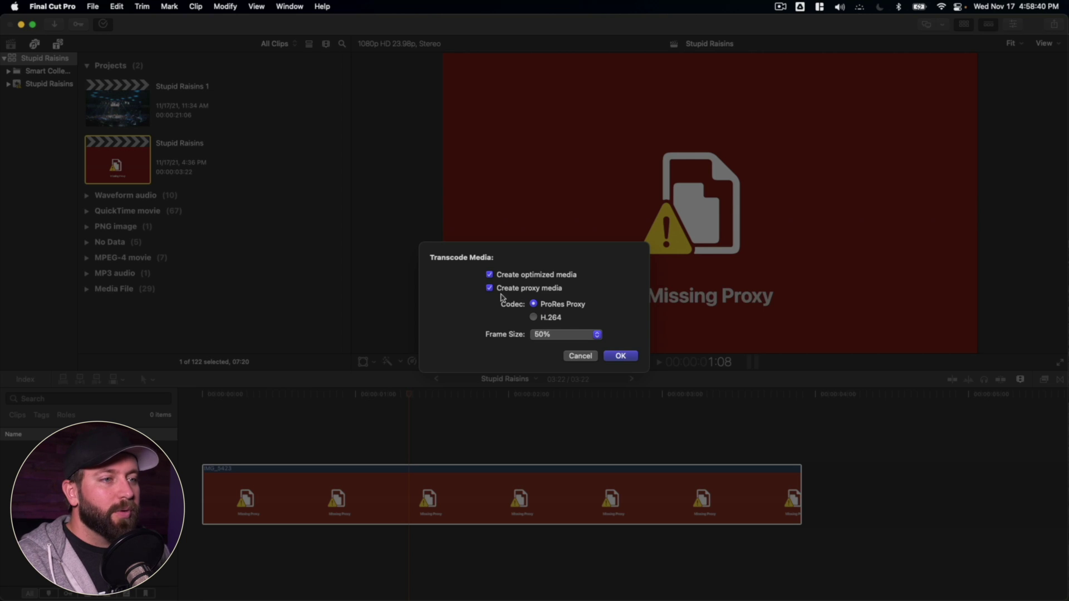
left_click(620, 356)
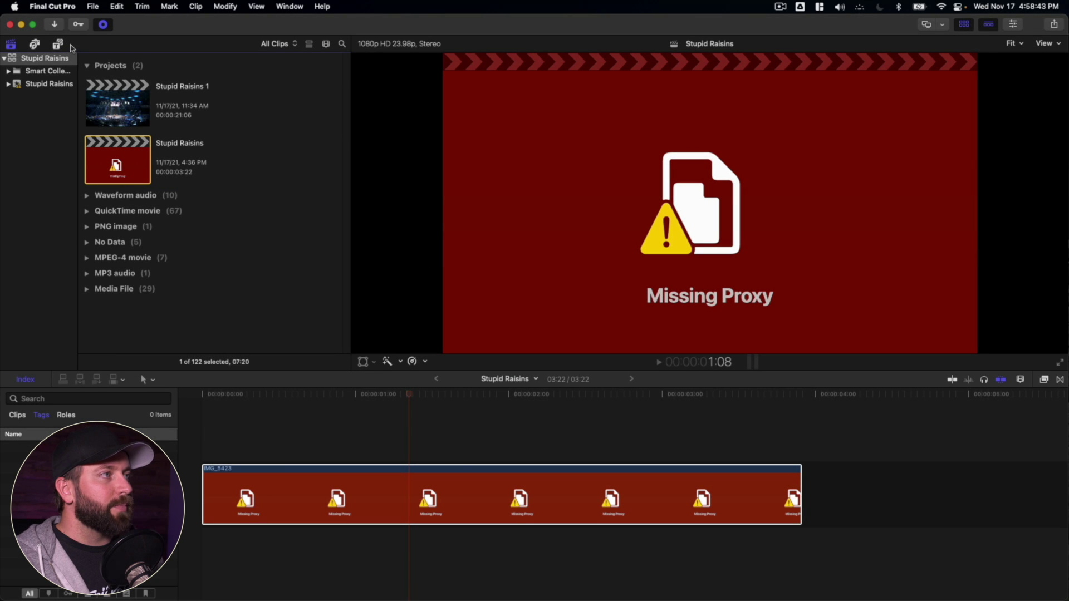
Step: Check Background Tasks, hide the library browser, resume the paused rendering task, and close the window
left_click(103, 26)
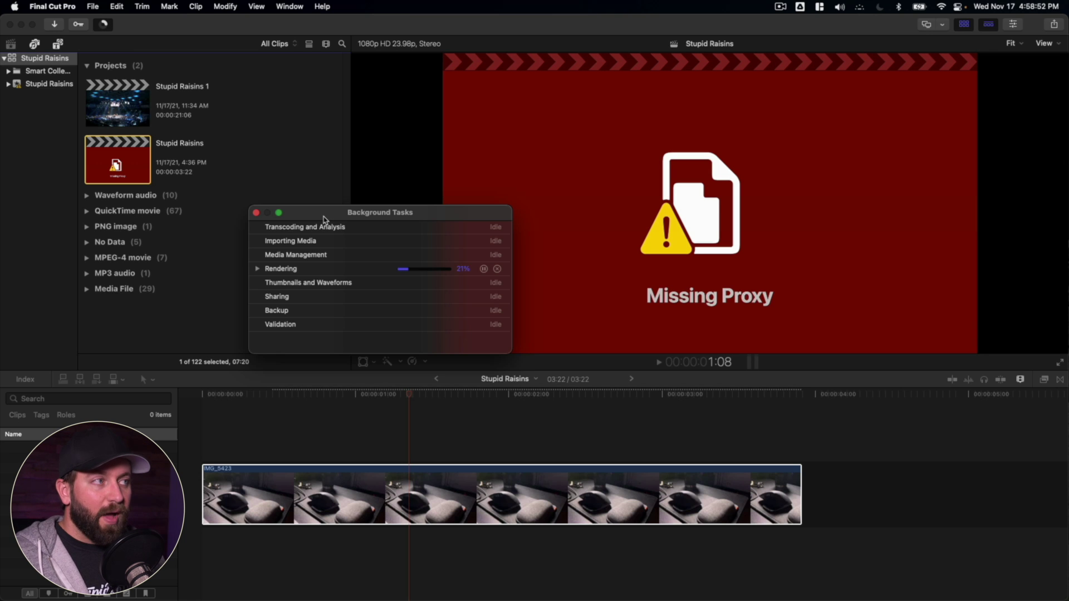
left_click(961, 26)
left_click(467, 221)
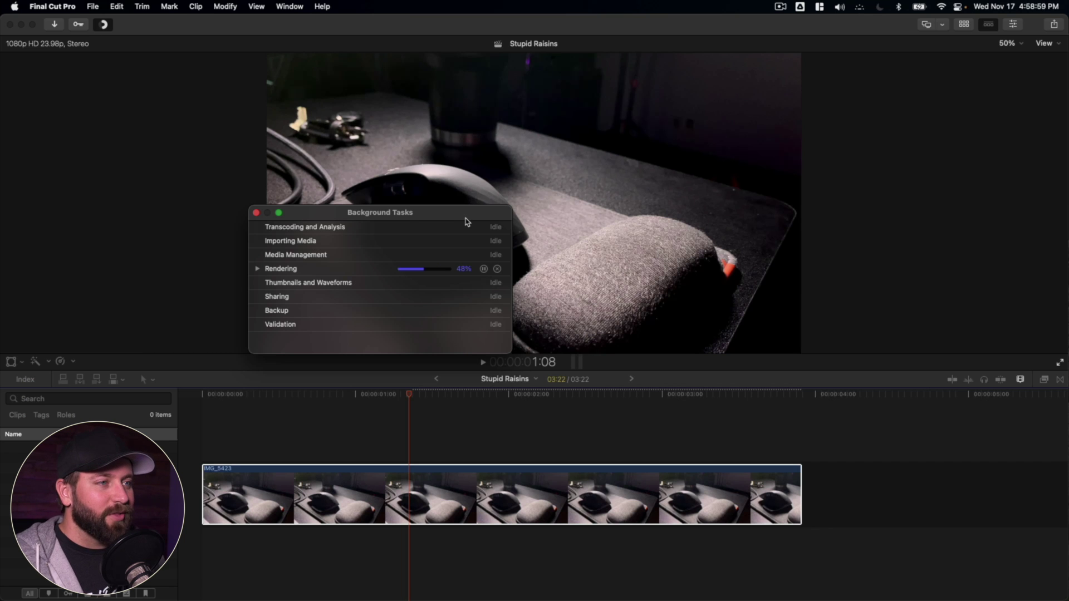
left_click(256, 213)
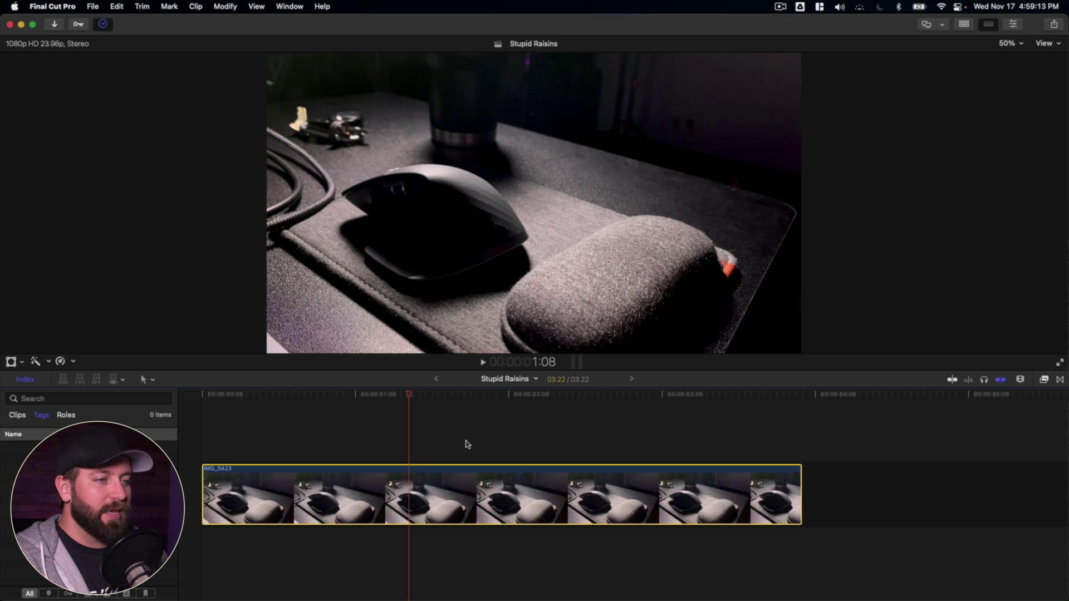
Step: Play the timeline from 1:14, park the playhead at 2:03, and set playback to Optimized/Original
left_click(449, 441)
key("space")
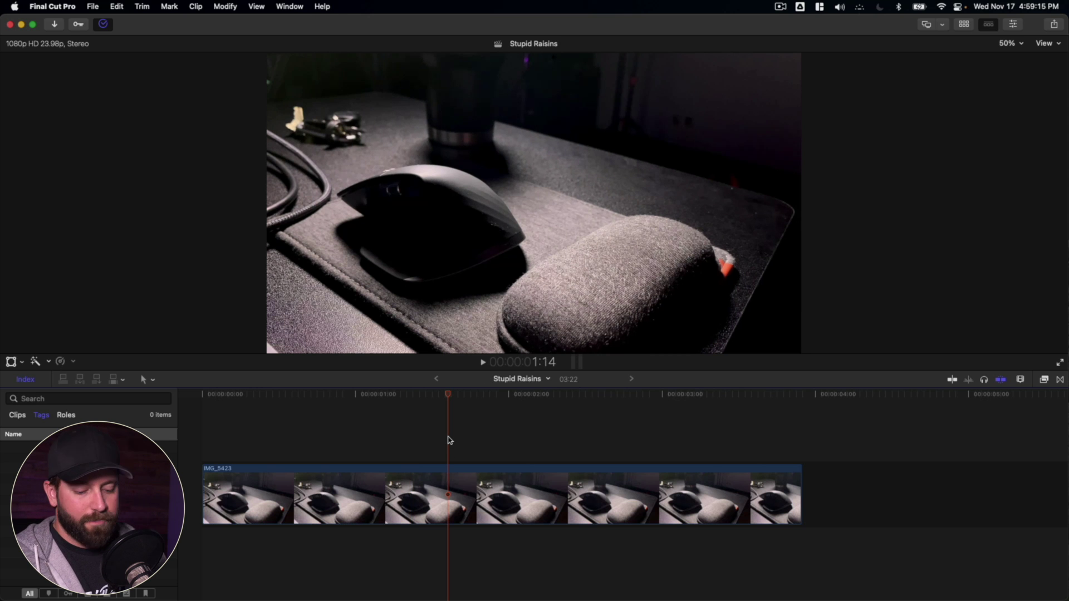
key("space")
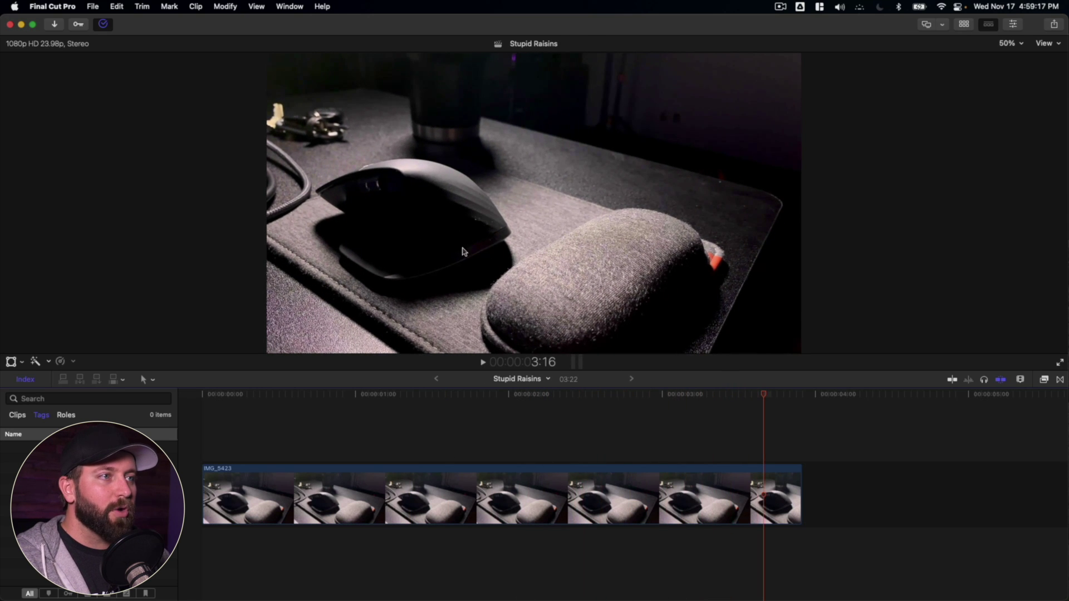
left_click(533, 395)
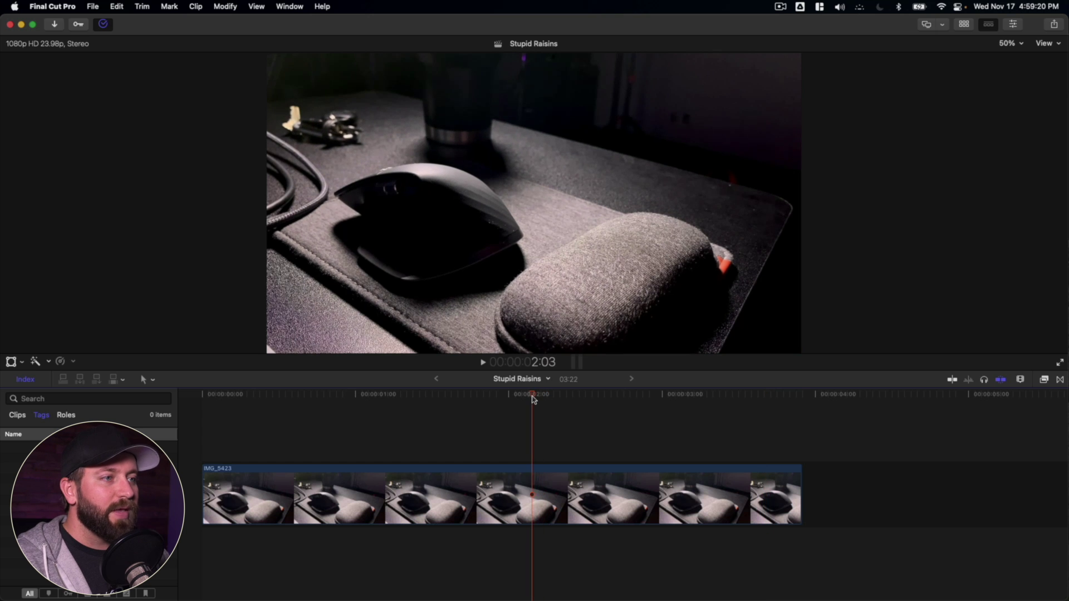
left_click(1046, 43)
left_click(996, 162)
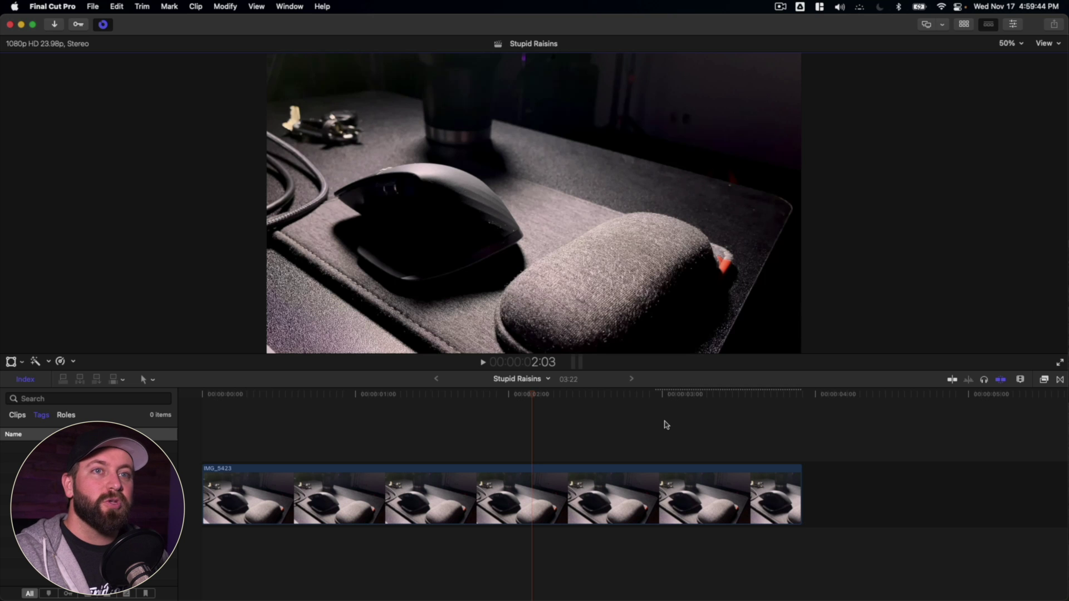
Step: Reopen the viewer's playback options to revisit the Proxy Only choice
left_click(1044, 44)
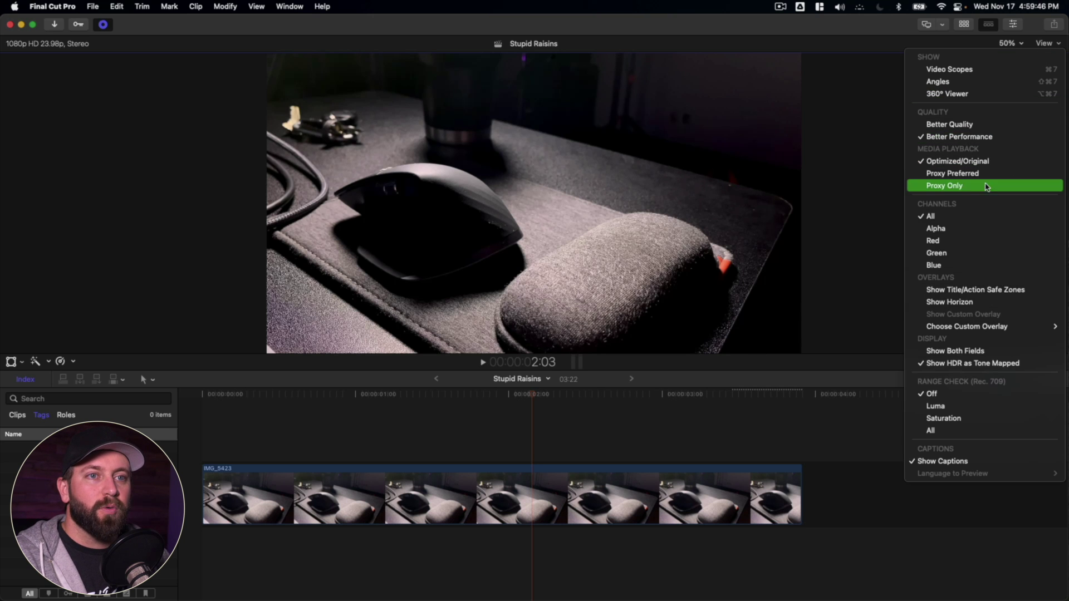